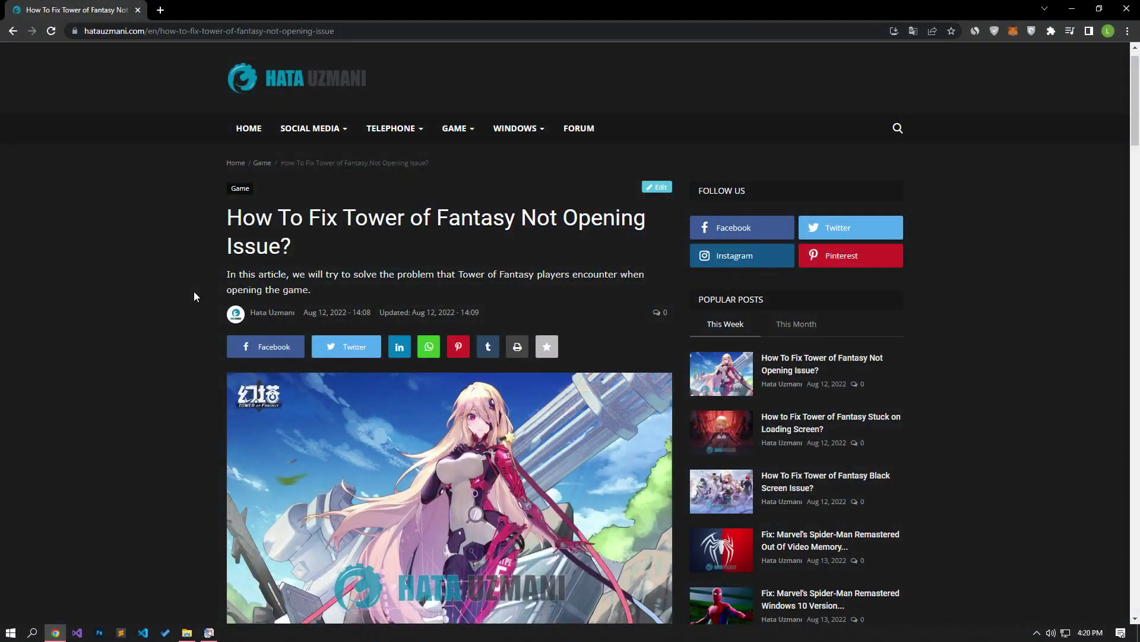
# - Scroll down into the Tower of Fantasy not-opening fix article after the intro
pyautogui.scroll(-2, 194, 291)
pyautogui.scroll(-10, 194, 291)
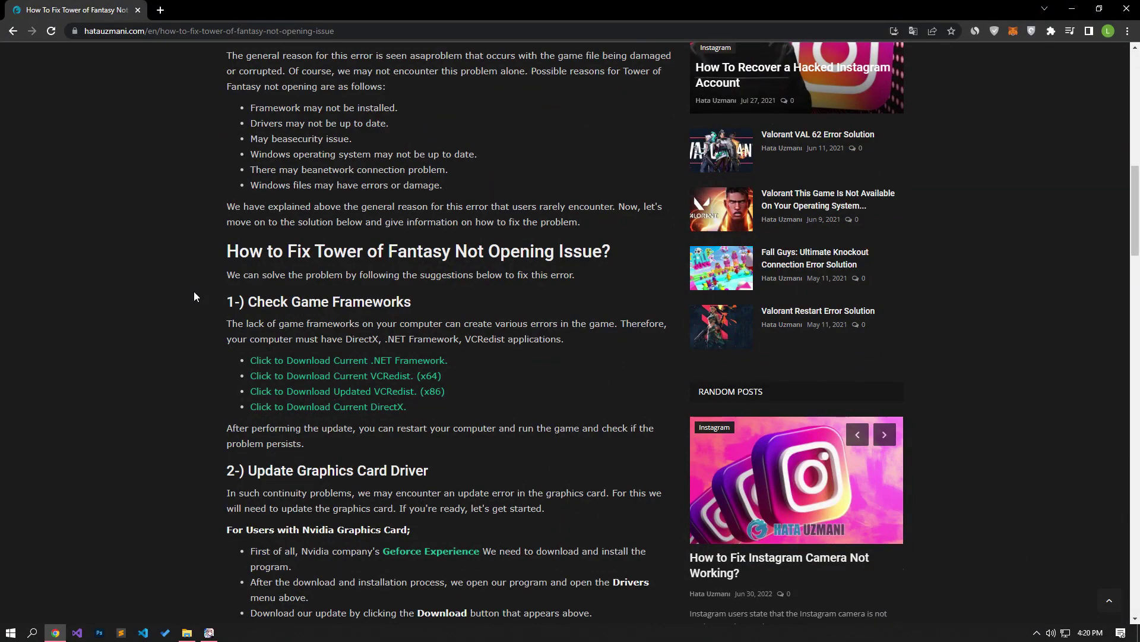
# - Scroll the article down to section 3-) Turn off Antivirus Program
pyautogui.scroll(-4, 191, 290)
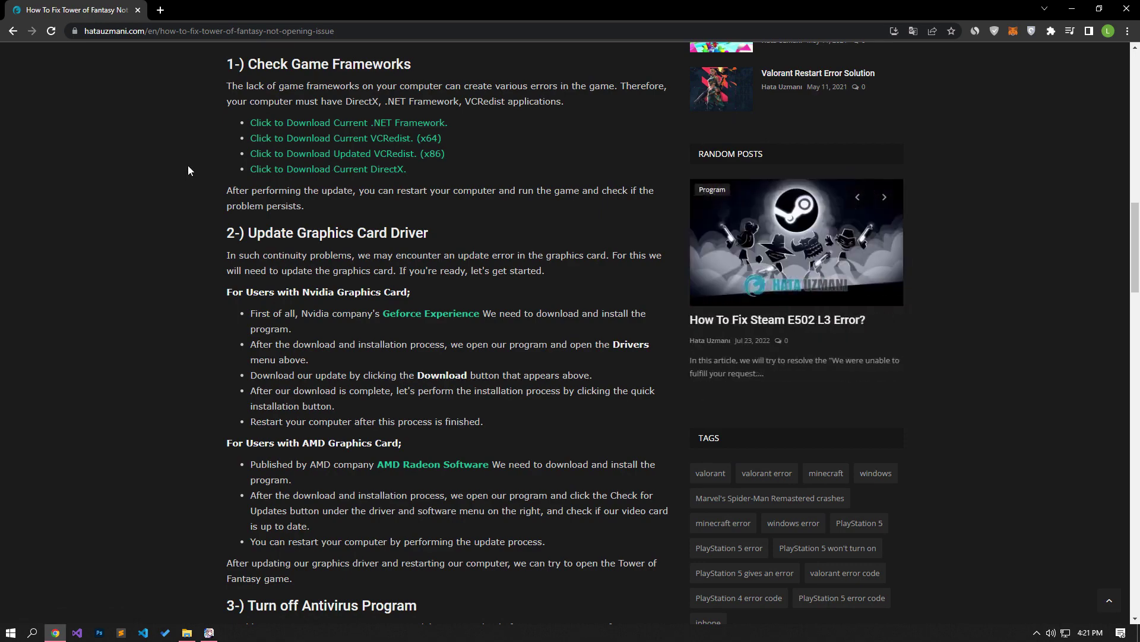
pyautogui.scroll(-3, 188, 167)
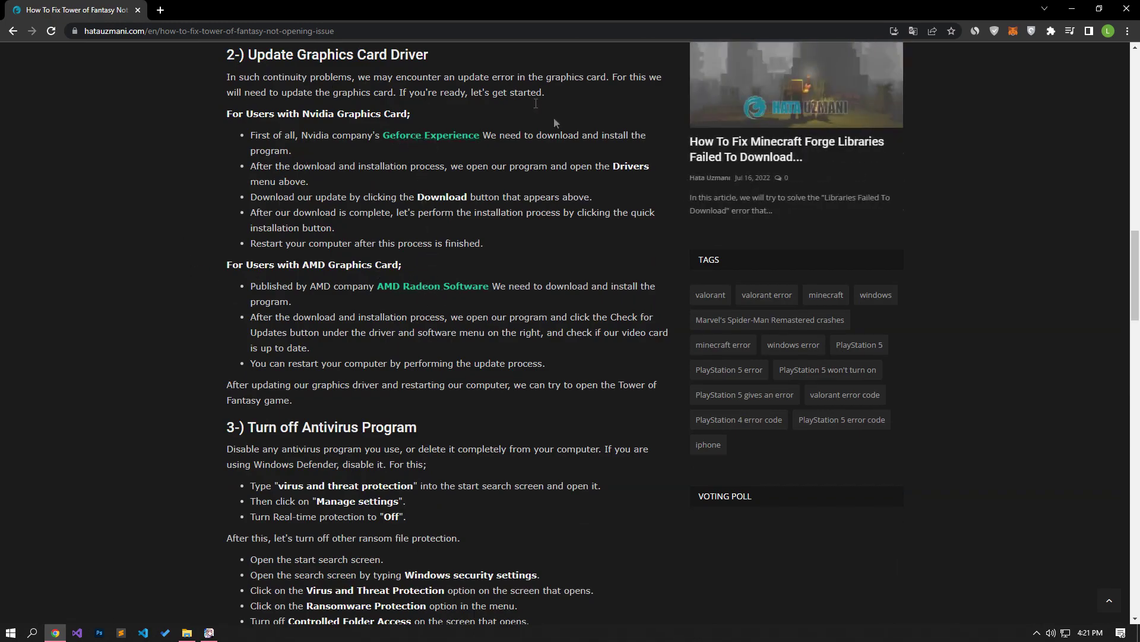
pyautogui.scroll(-5, 176, 265)
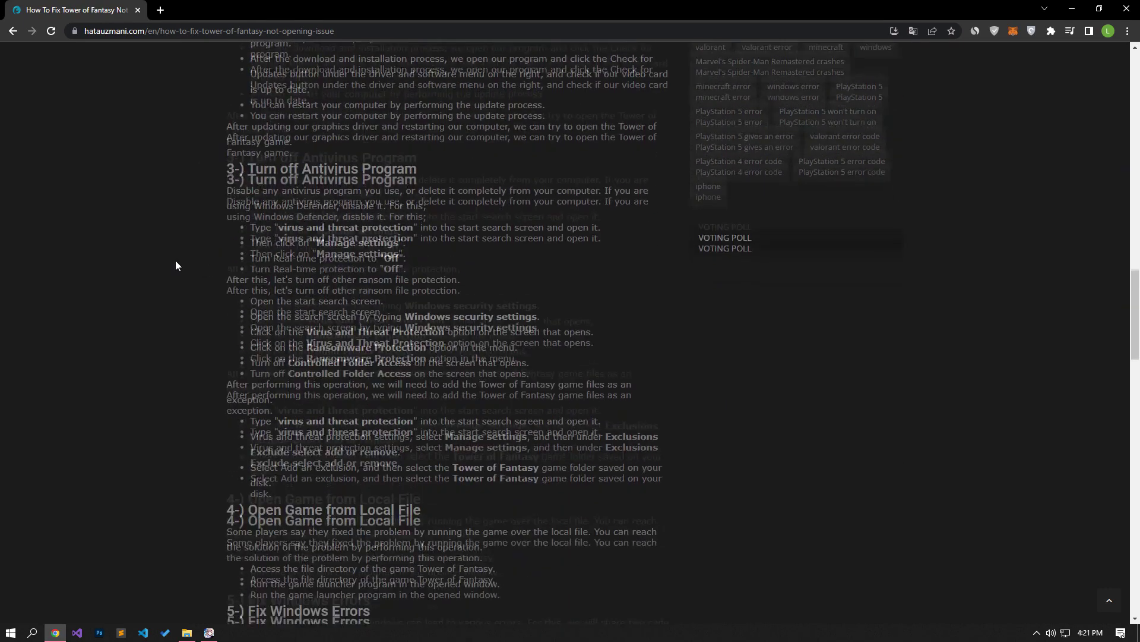
pyautogui.scroll(-1, 175, 265)
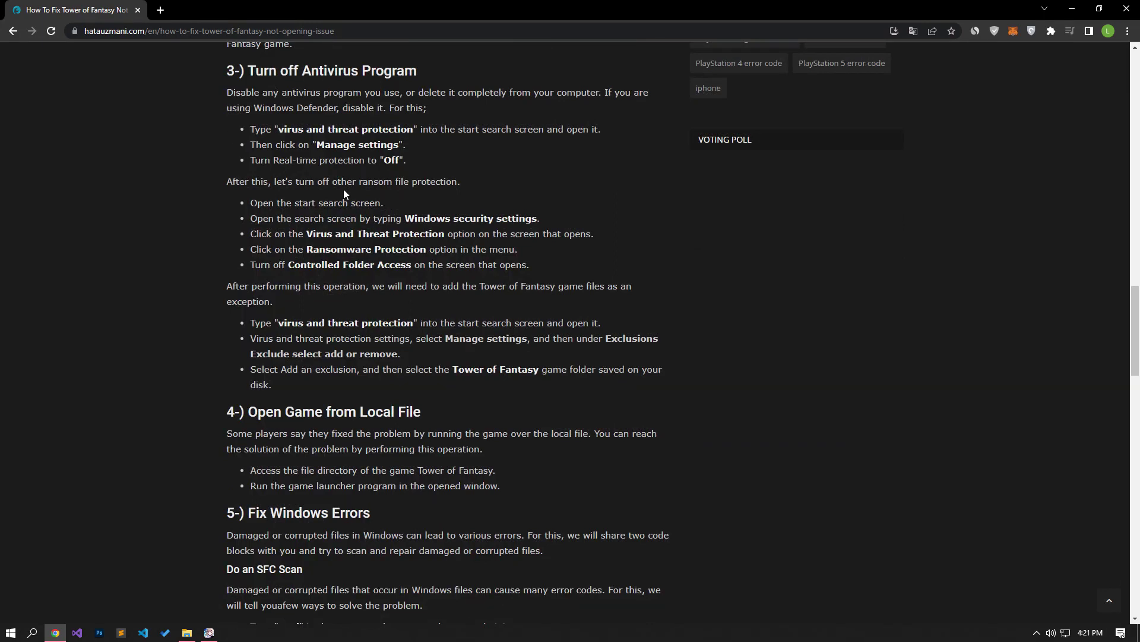
# - Search 'virus' from Start and open Virus & threat protection in Windows Security
pyautogui.click(11, 632)
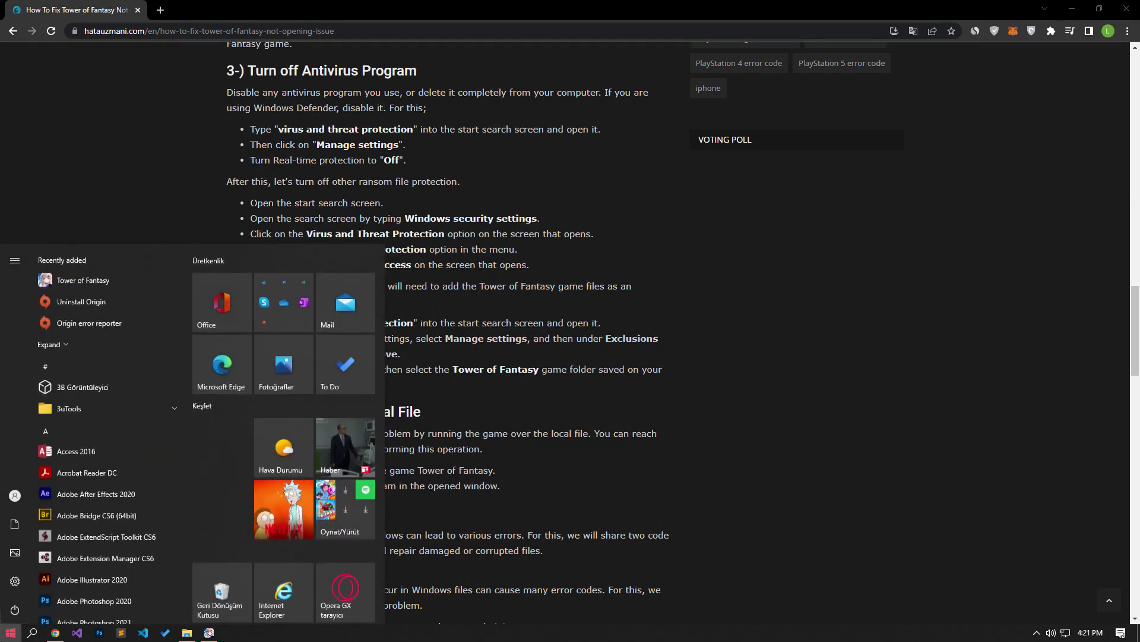
pyautogui.write('virus')
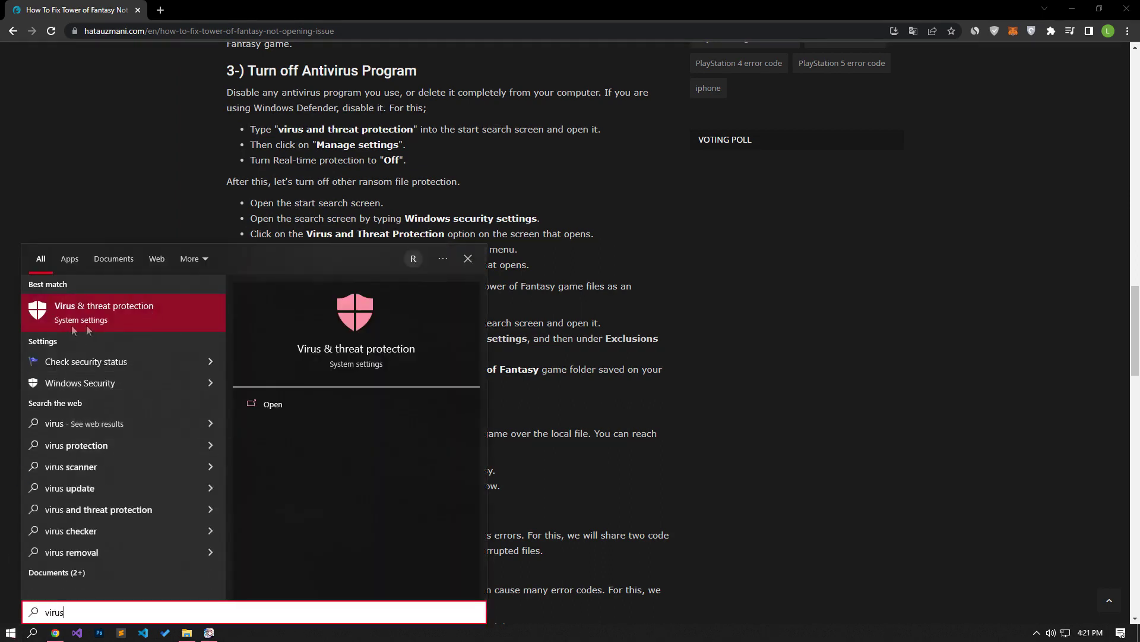
pyautogui.click(133, 320)
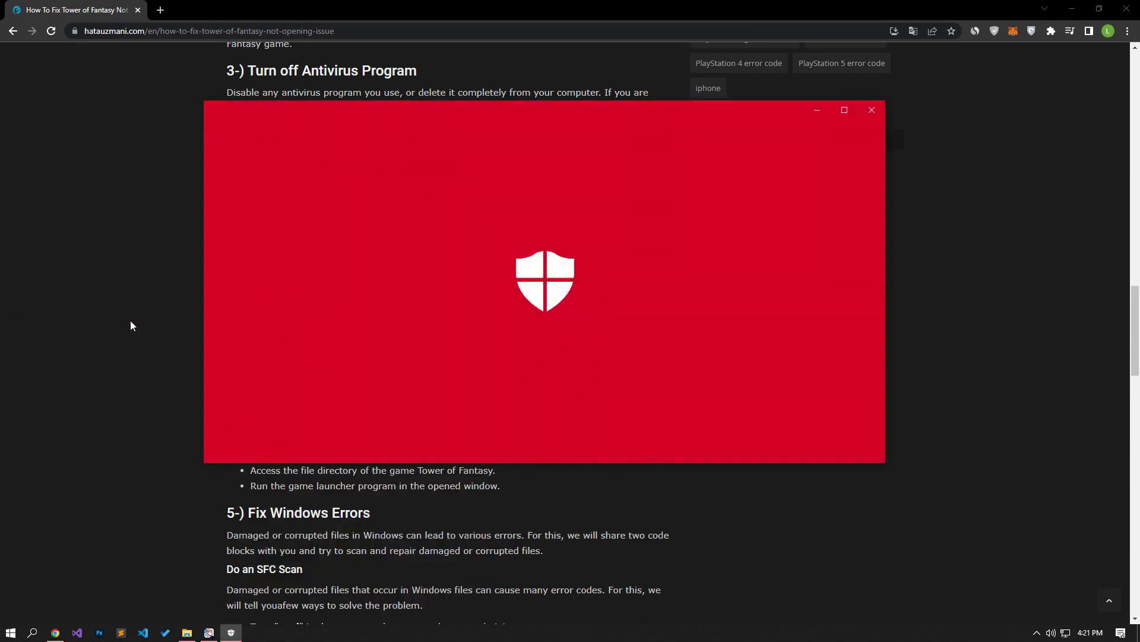
# - In the protection settings, check Controlled folder access, then switch Real-time protection off
pyautogui.scroll(-3, 518, 287)
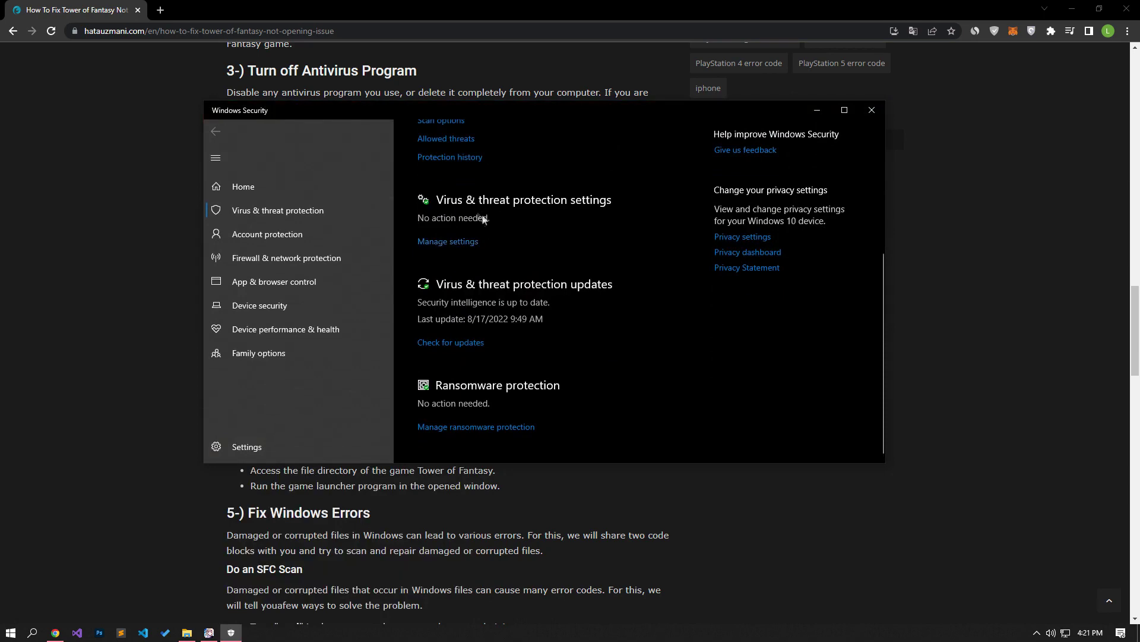
pyautogui.click(448, 243)
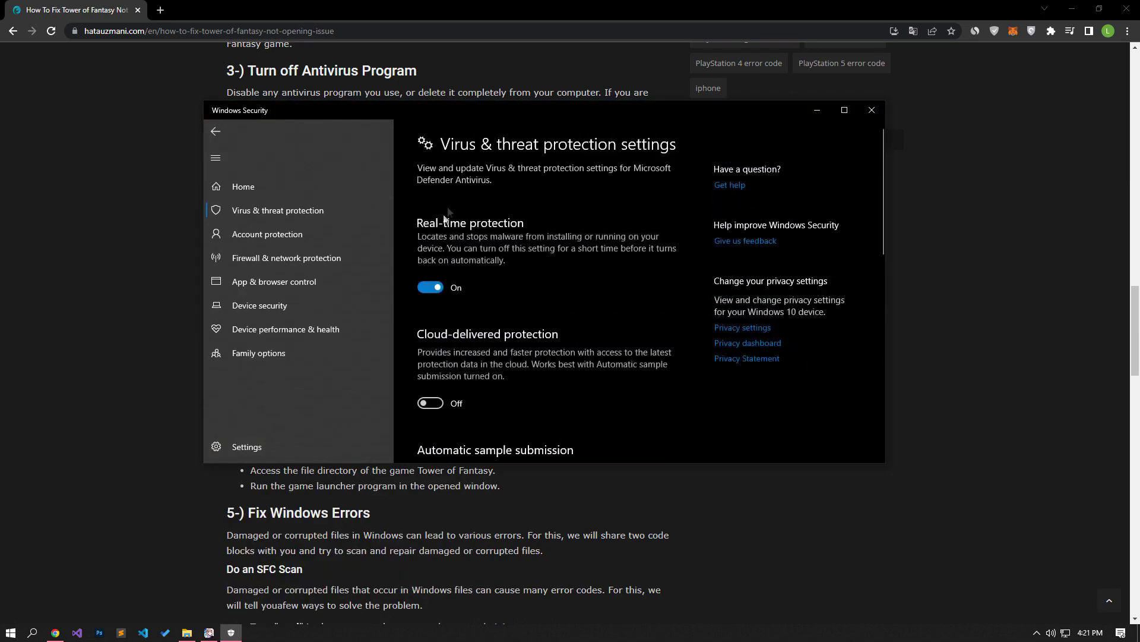
pyautogui.scroll(-3, 443, 218)
pyautogui.scroll(-5, 444, 216)
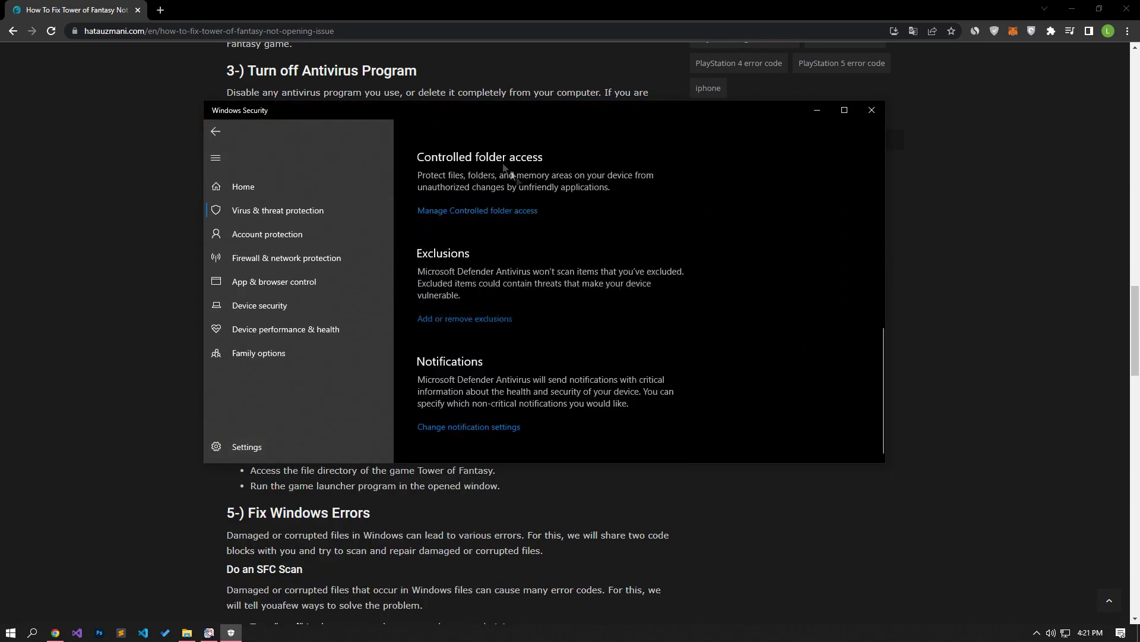
pyautogui.click(467, 210)
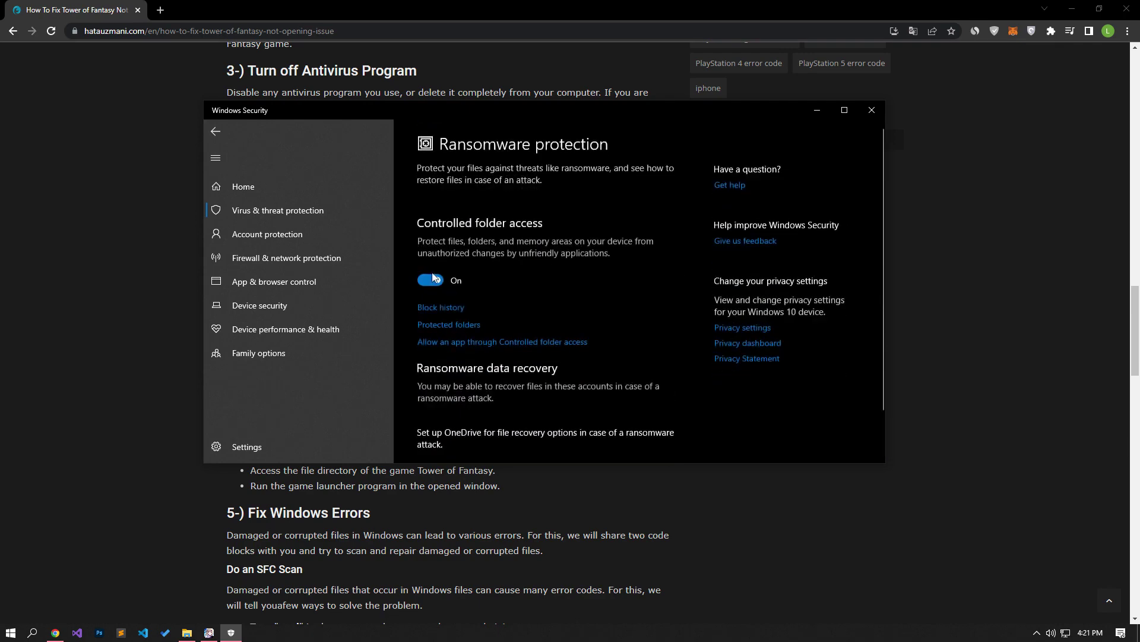
pyautogui.click(215, 132)
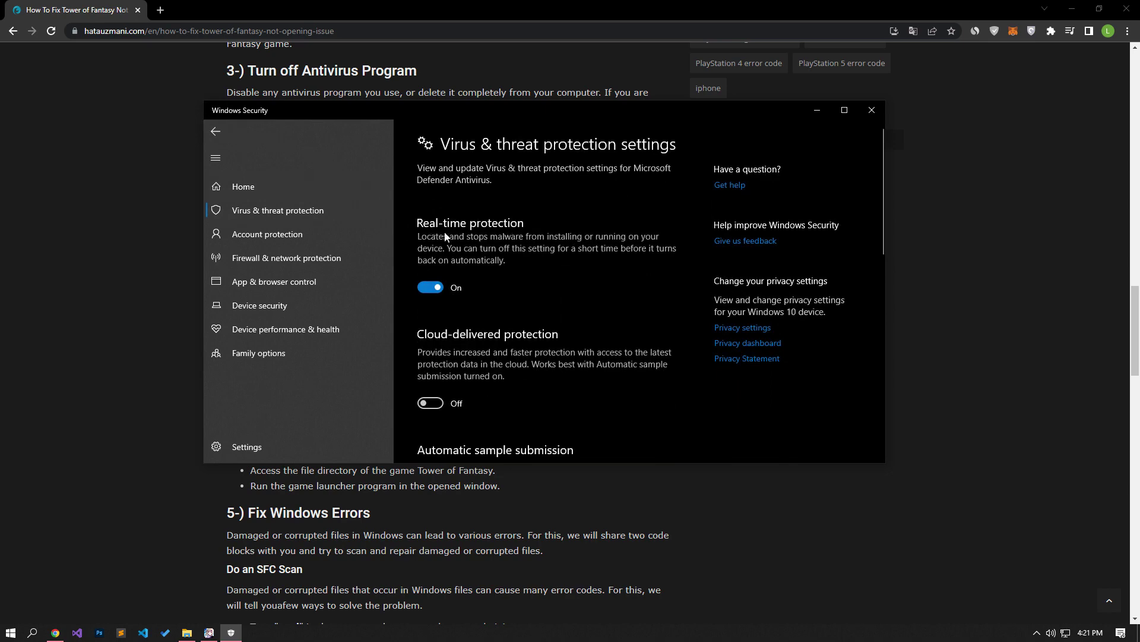
pyautogui.click(430, 288)
pyautogui.scroll(-10, 430, 287)
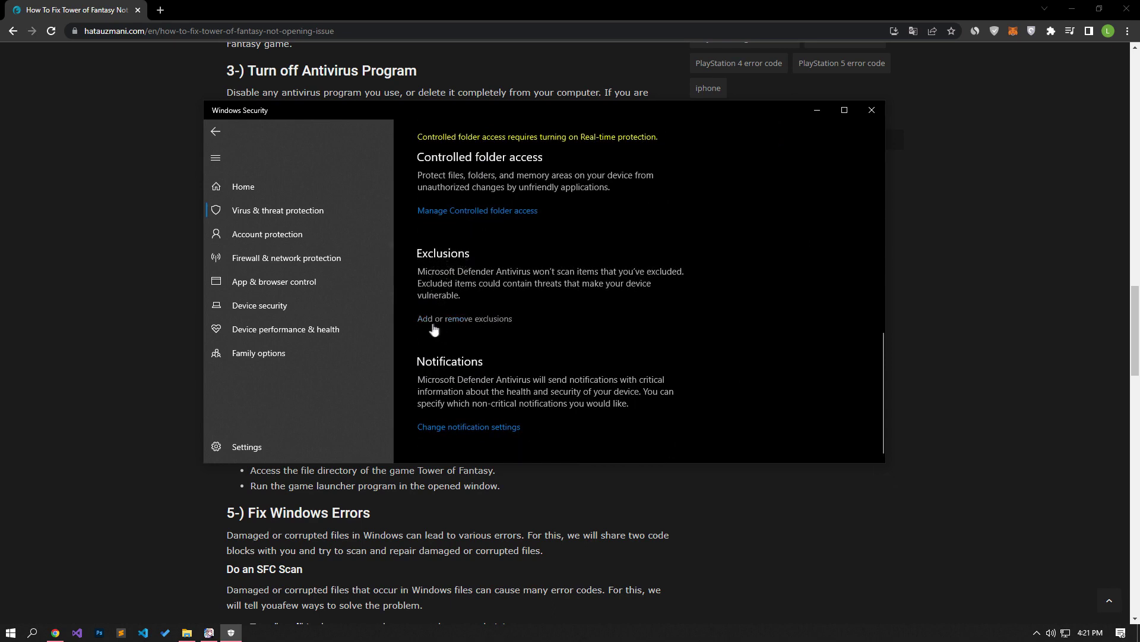
# - Add D:\Tower Of Fantasy as a folder exclusion, then close Windows Security
pyautogui.click(474, 319)
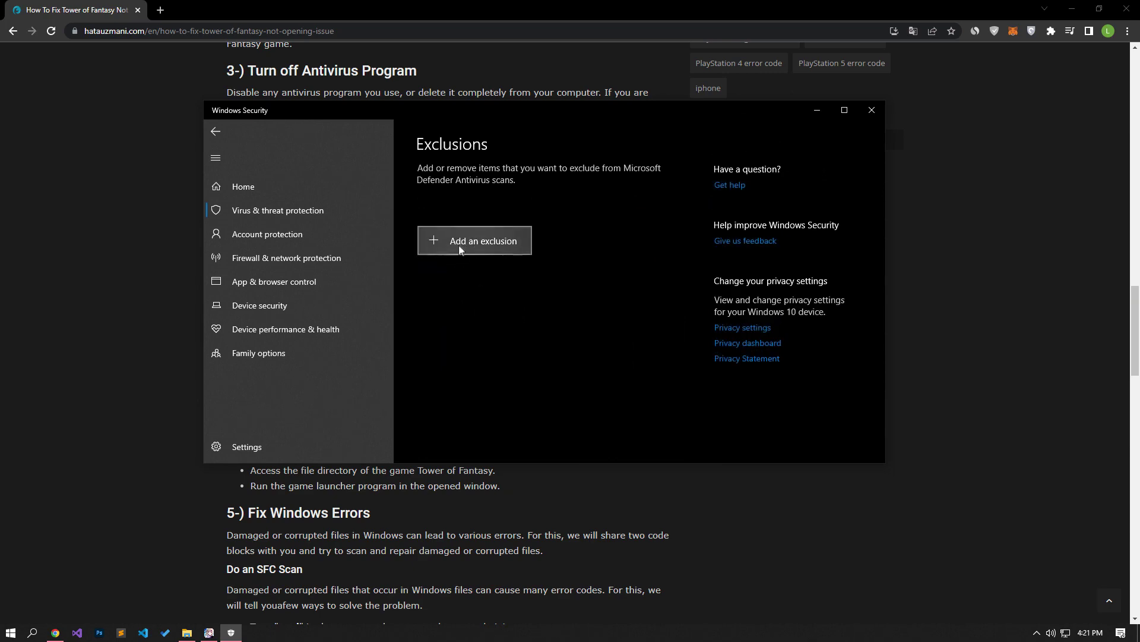
pyautogui.click(455, 247)
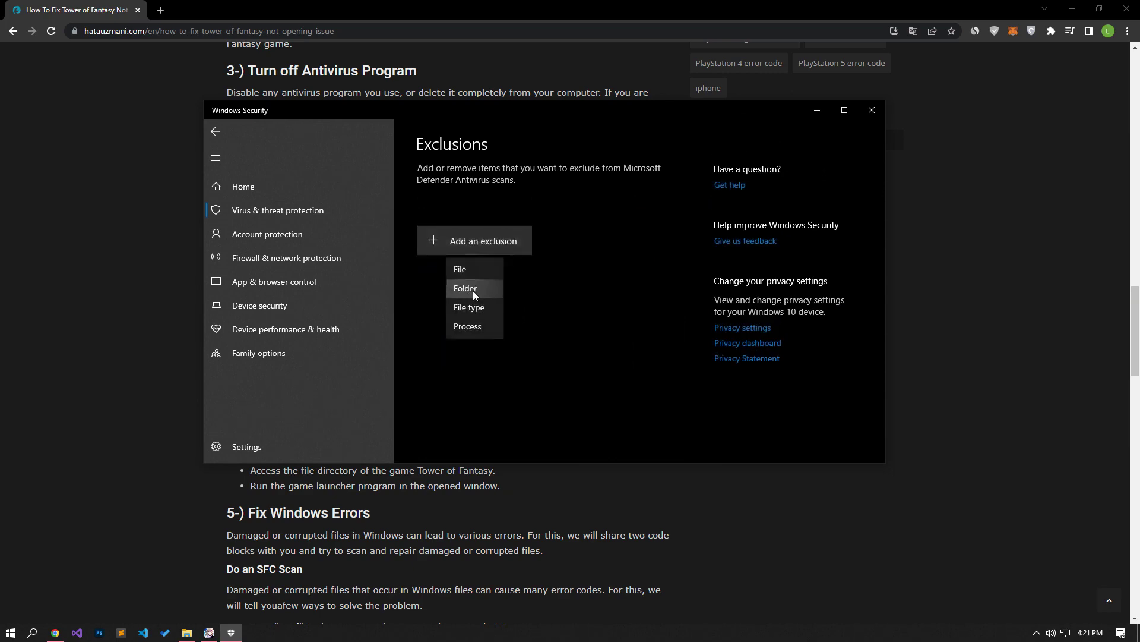
pyautogui.click(474, 291)
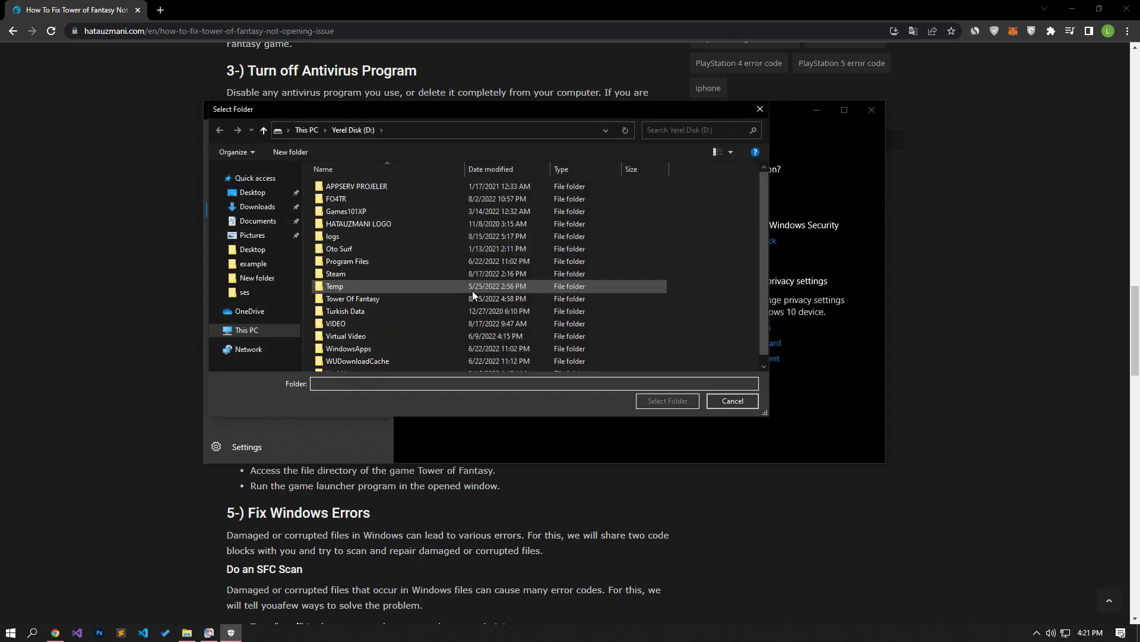
pyautogui.click(345, 301)
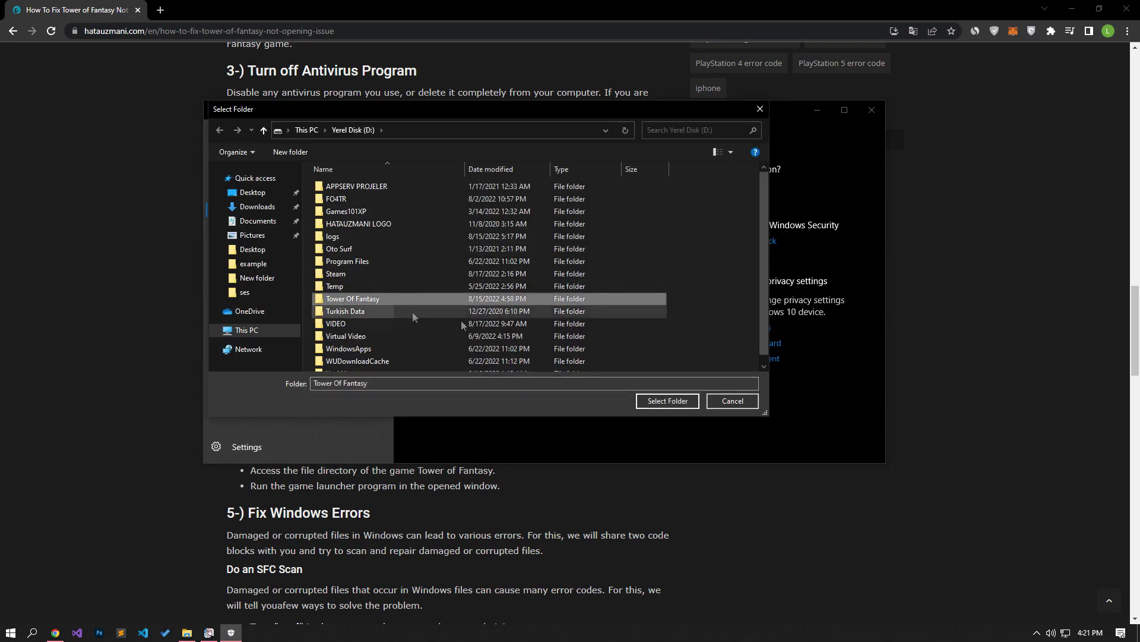
pyautogui.click(686, 404)
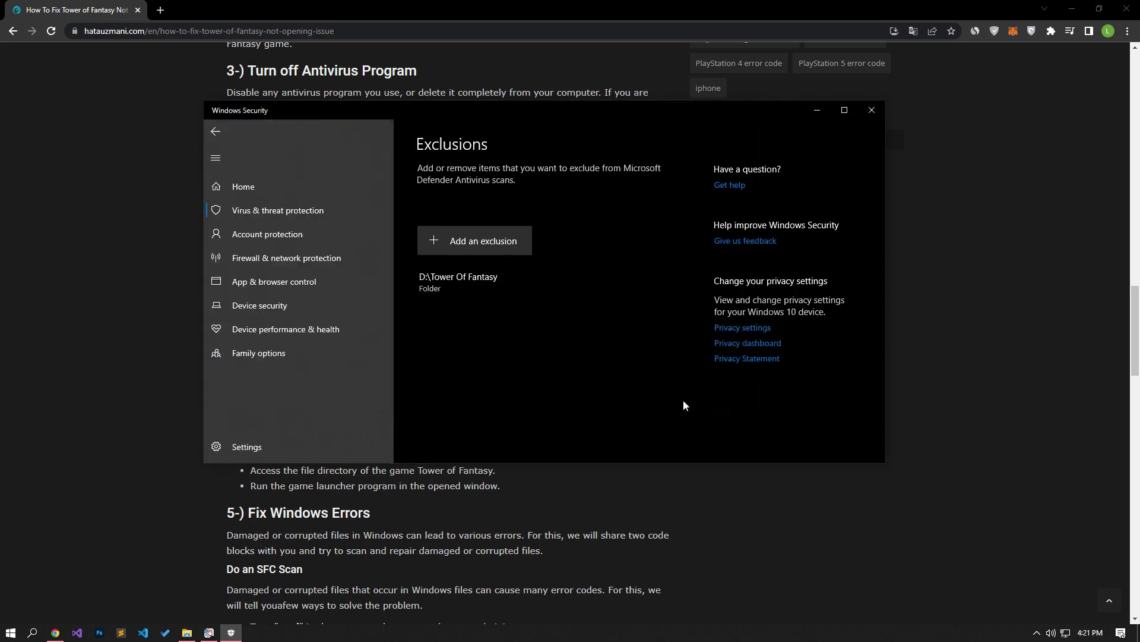
pyautogui.click(872, 110)
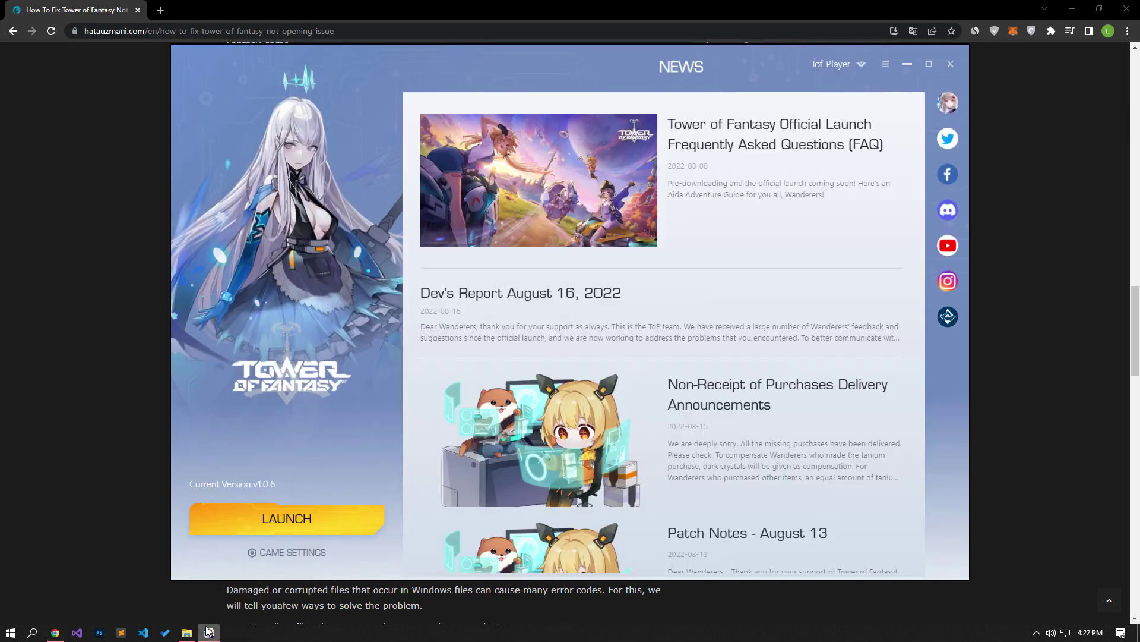
pyautogui.click(210, 631)
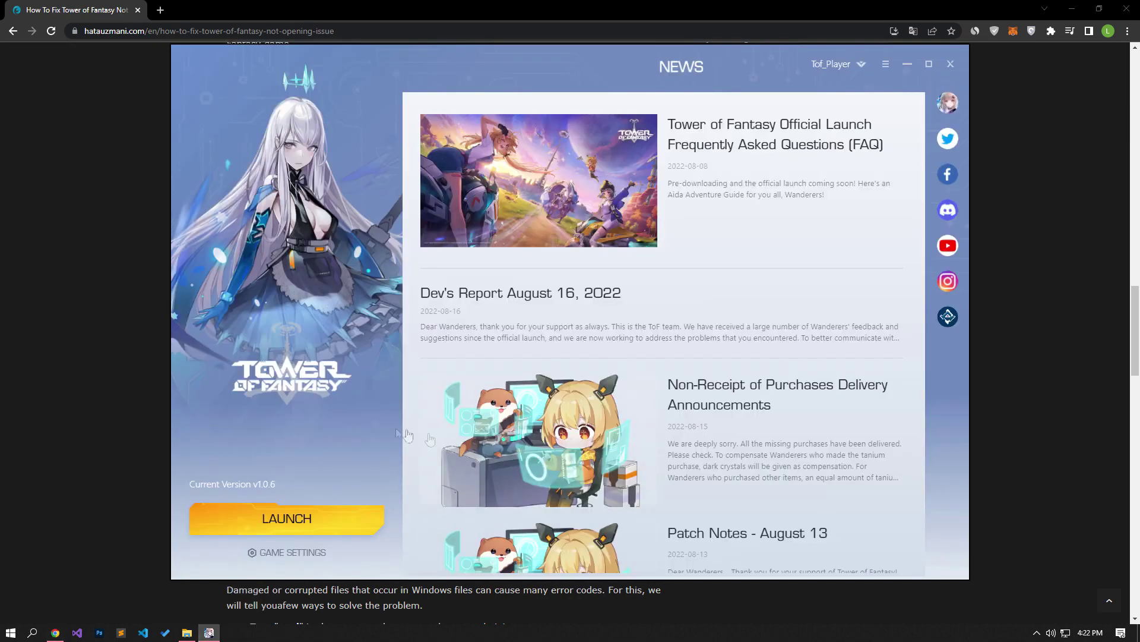
# - View the launcher's GAME SETTINGS Repair/Manage options, then switch to the game shortcut's folder
pyautogui.click(261, 558)
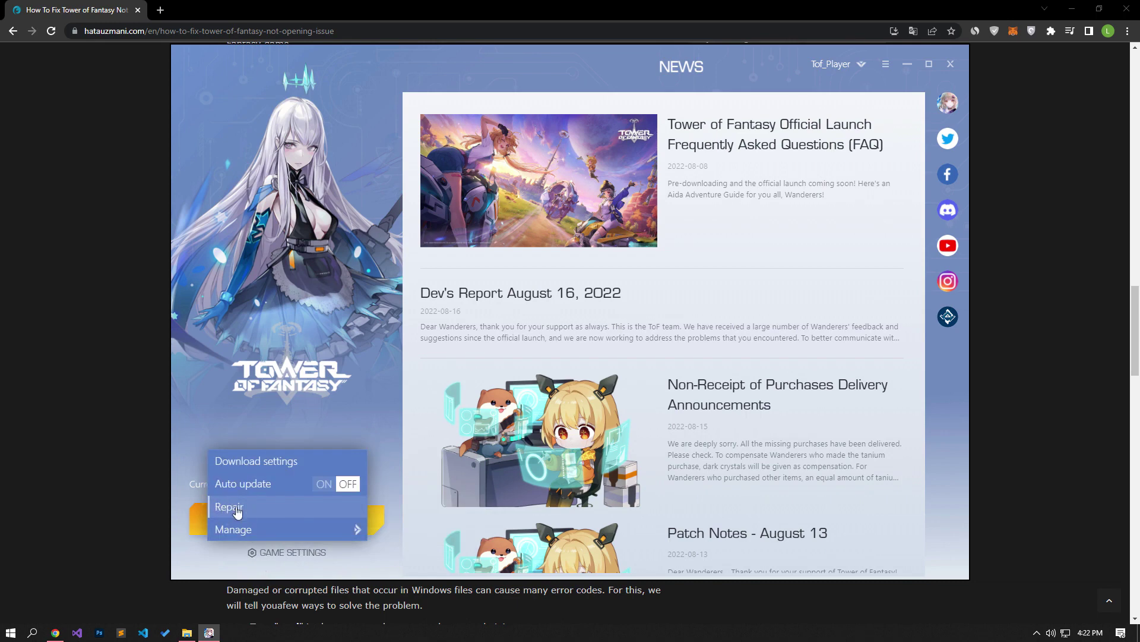
pyautogui.click(304, 397)
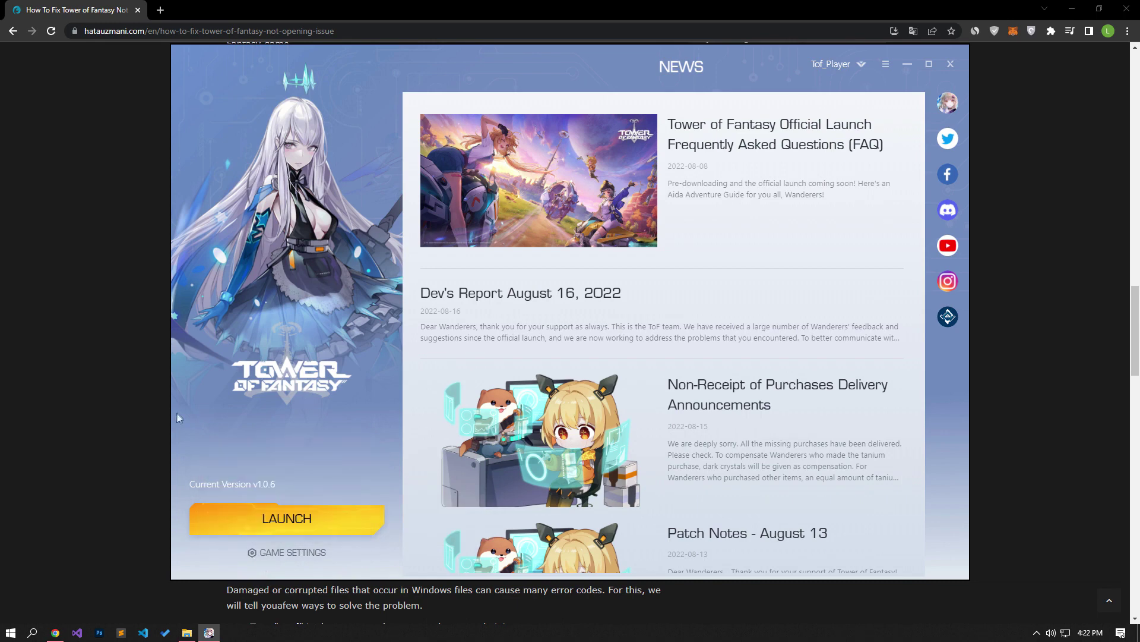
pyautogui.click(145, 425)
pyautogui.click(187, 632)
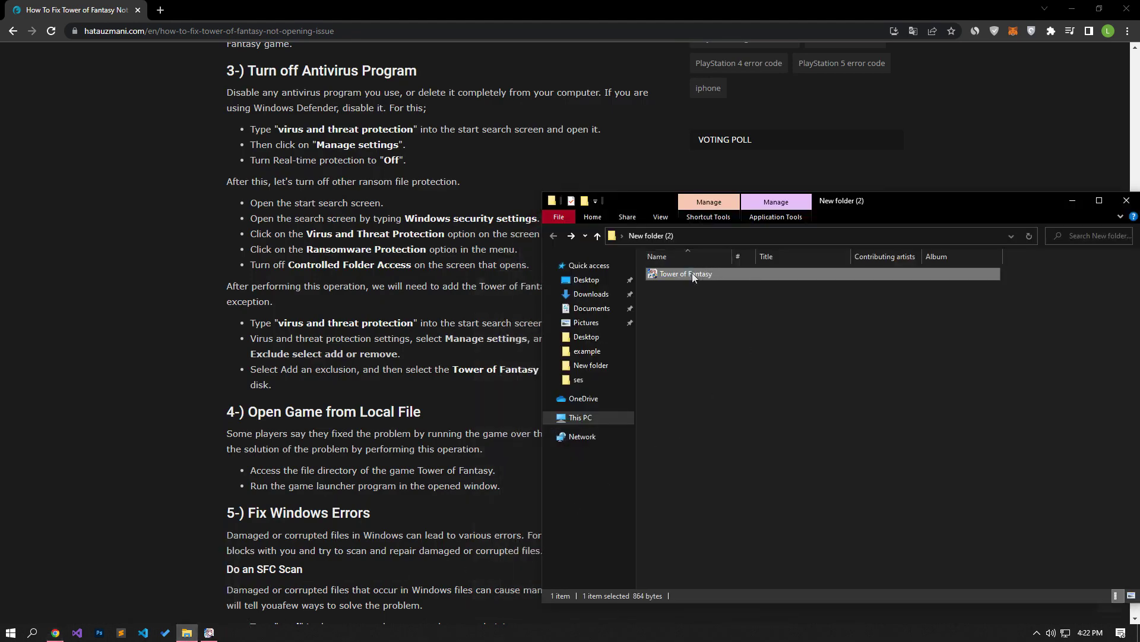
# - Go to the shortcut's file location and open tof_launcher.exe's Compatibility properties
pyautogui.rightClick(693, 274)
pyautogui.click(723, 295)
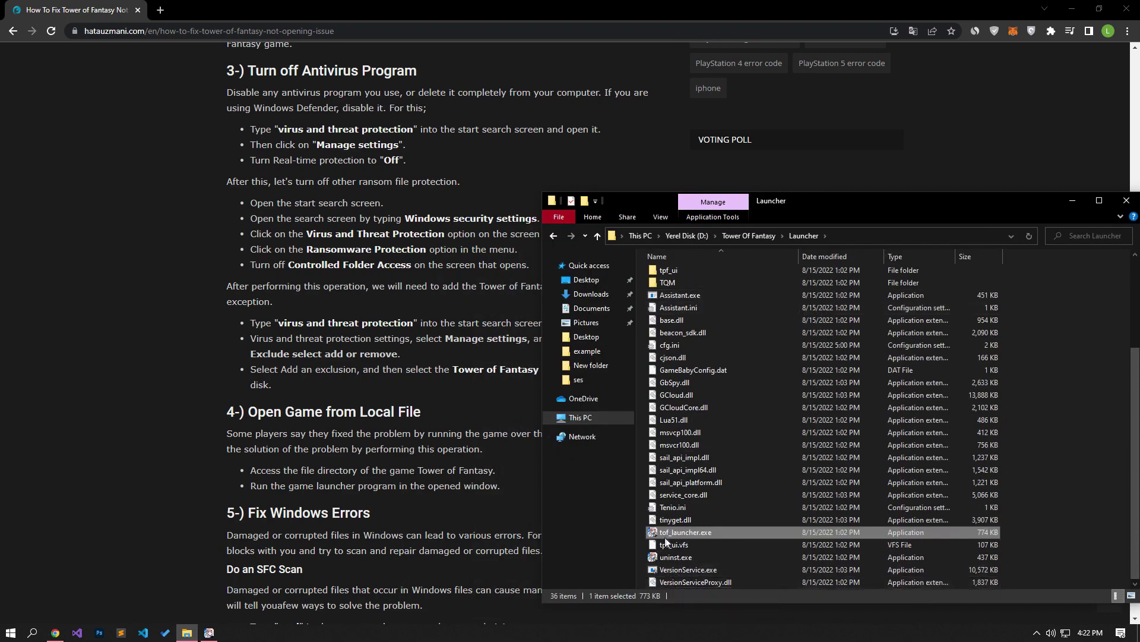
pyautogui.rightClick(675, 539)
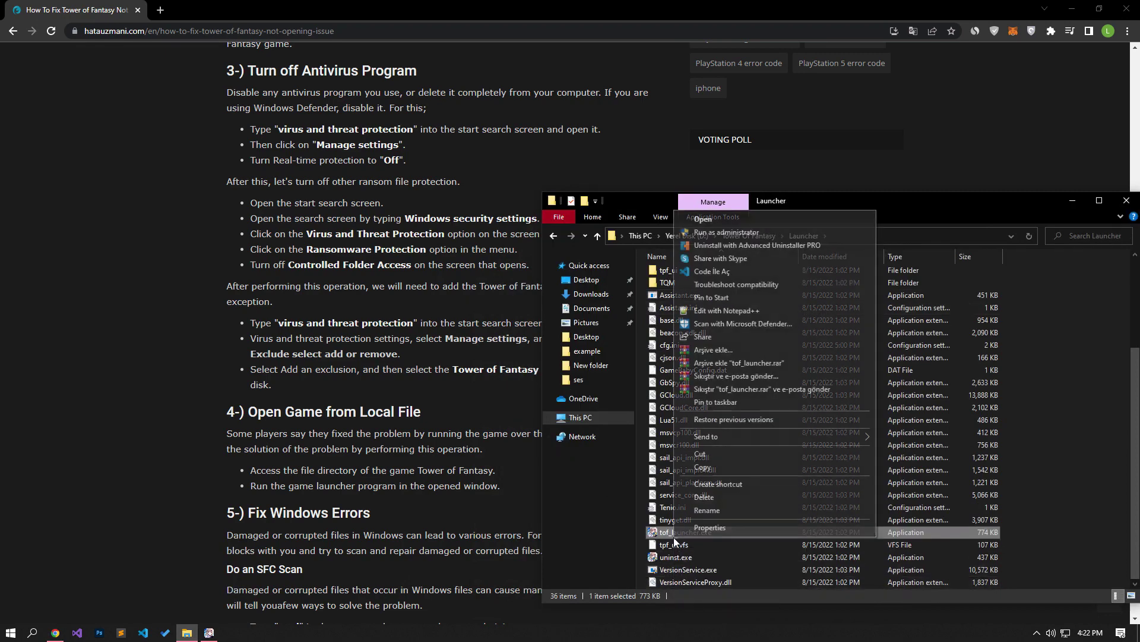
pyautogui.click(710, 527)
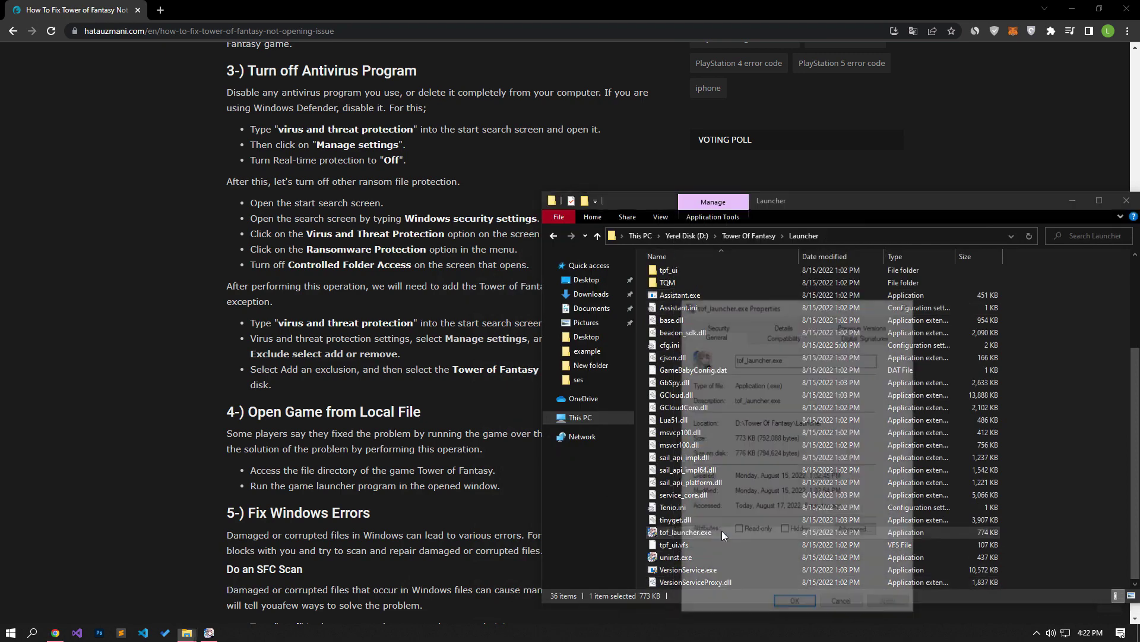
pyautogui.click(779, 340)
# - Keep Windows 8 compatibility mode, disable fullscreen optimizations, and apply the changes
pyautogui.moveTo(762, 305); pyautogui.dragTo(596, 221)
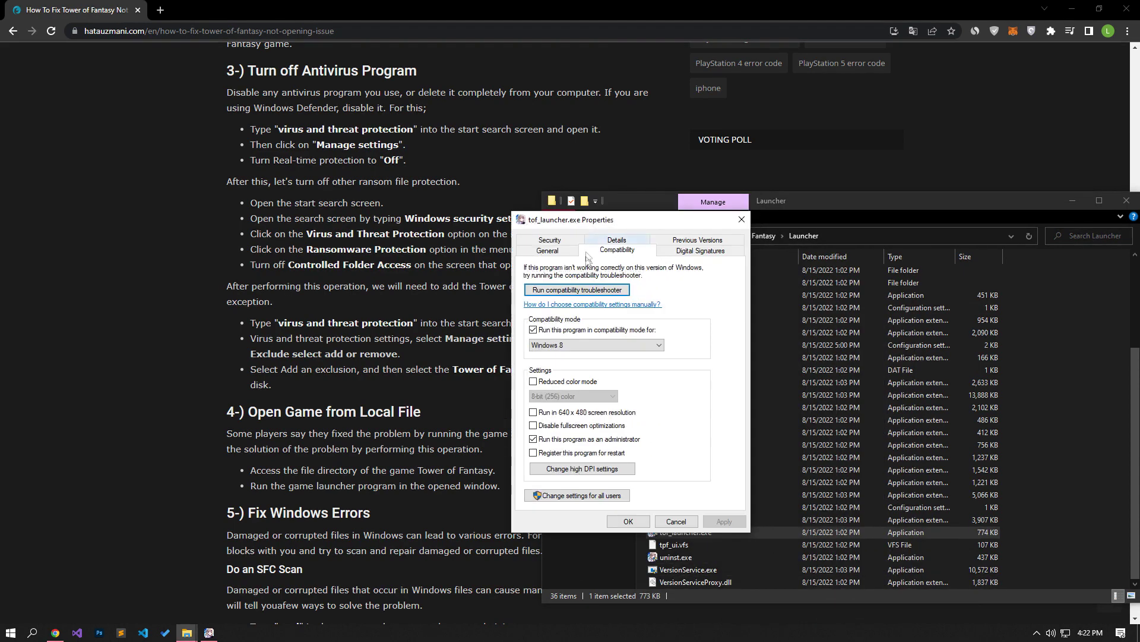
pyautogui.click(534, 330)
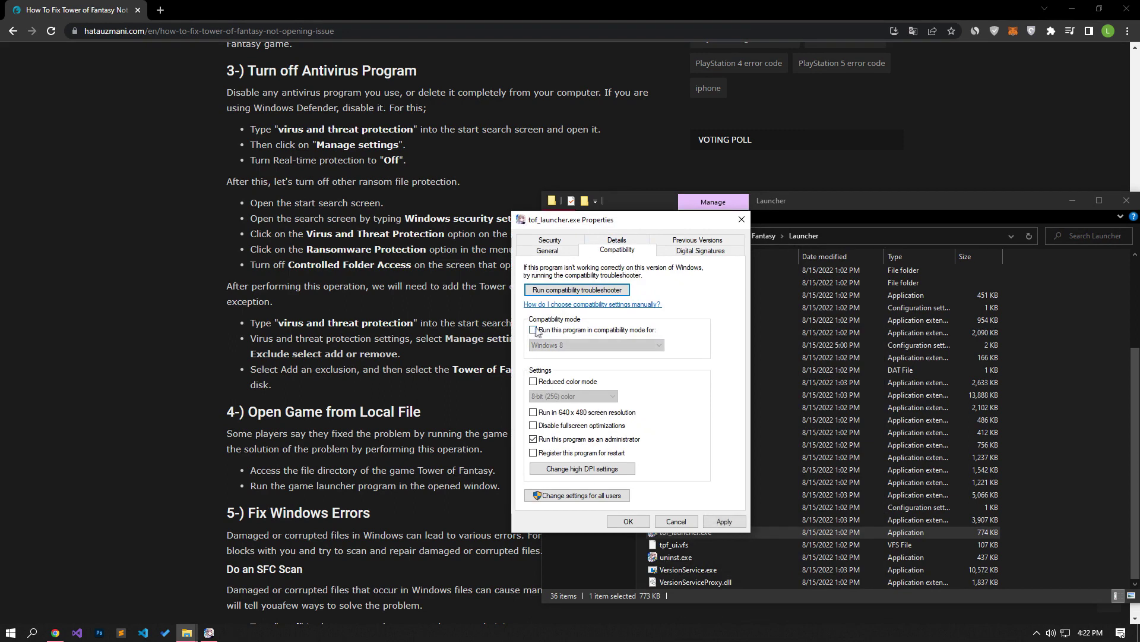
pyautogui.click(534, 331)
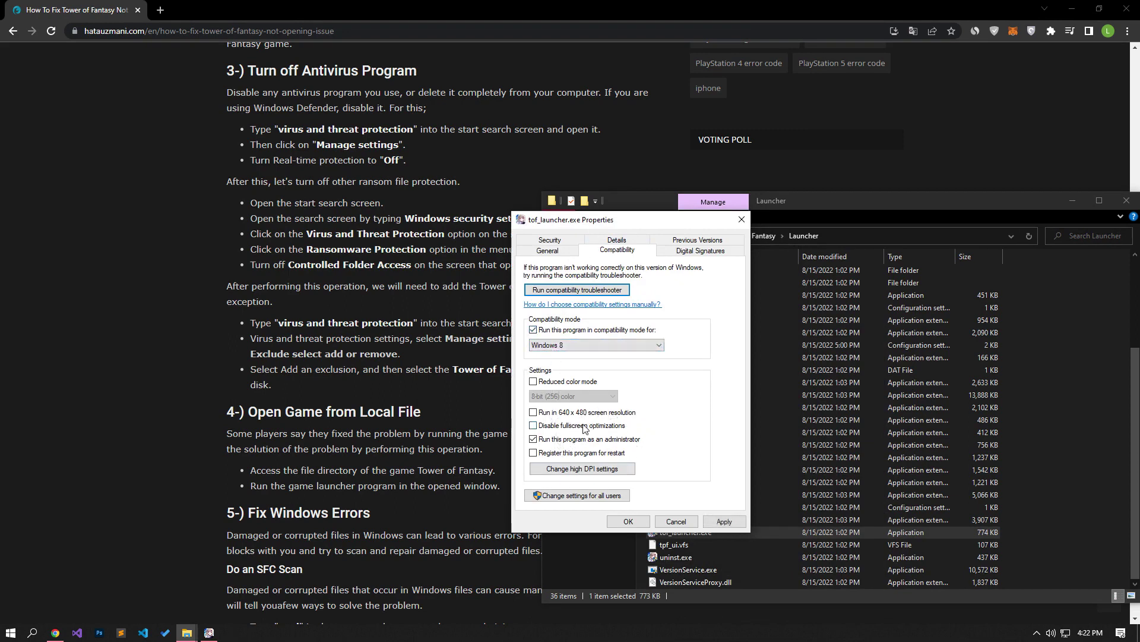
pyautogui.click(533, 426)
pyautogui.click(724, 521)
pyautogui.click(628, 521)
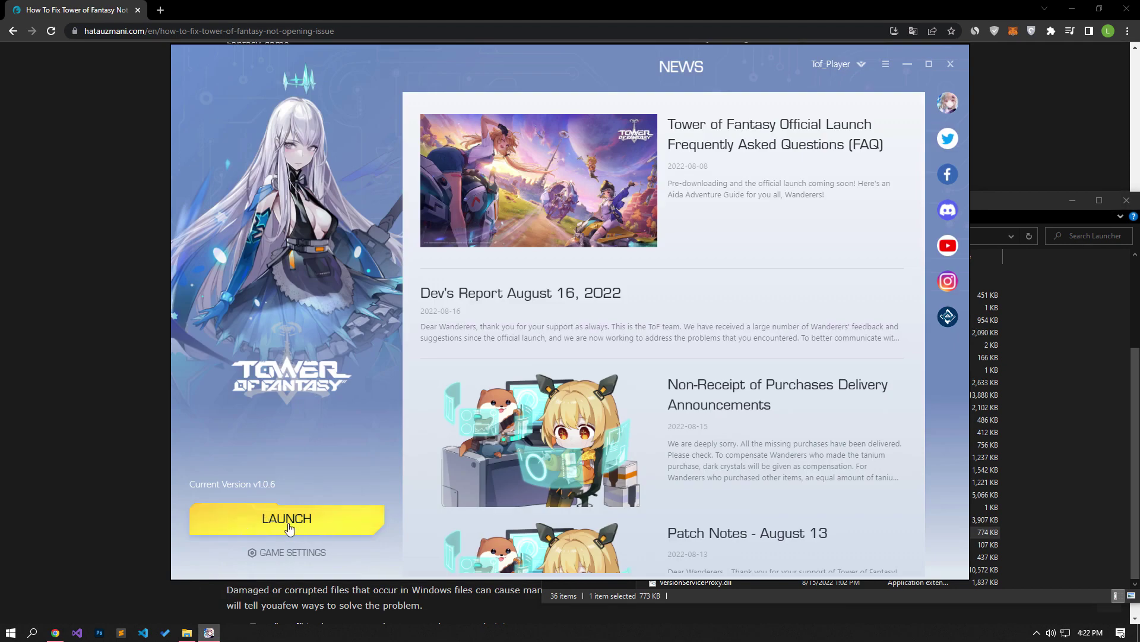
# - Open the Launcher's Cache folder and delete both folders inside it
pyautogui.click(907, 64)
pyautogui.click(1046, 488)
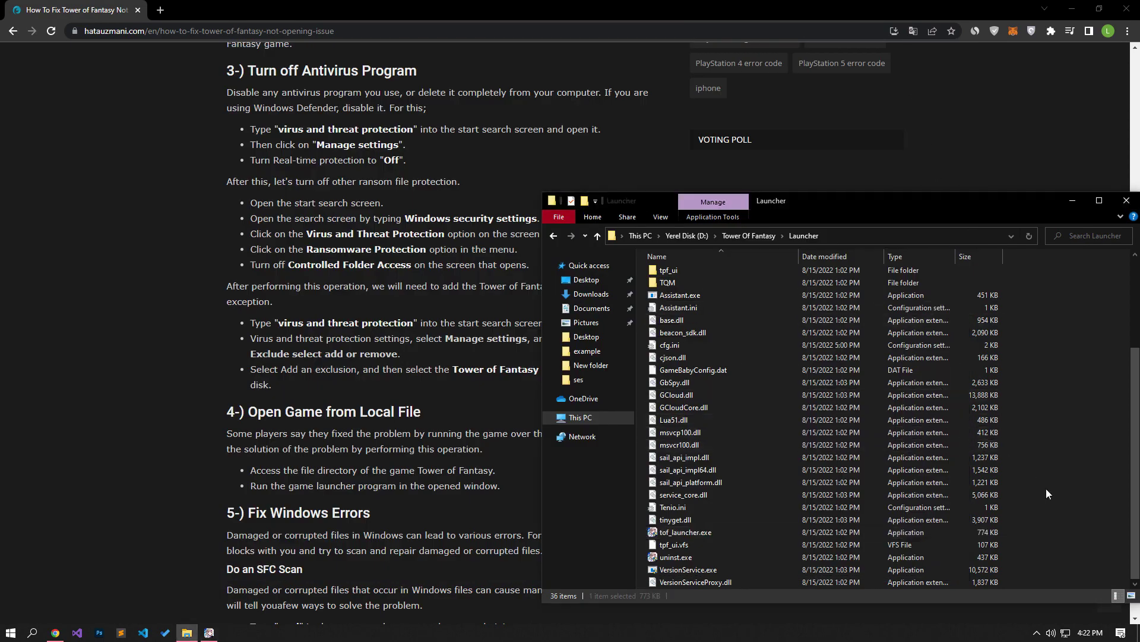
pyautogui.scroll(4, 1046, 488)
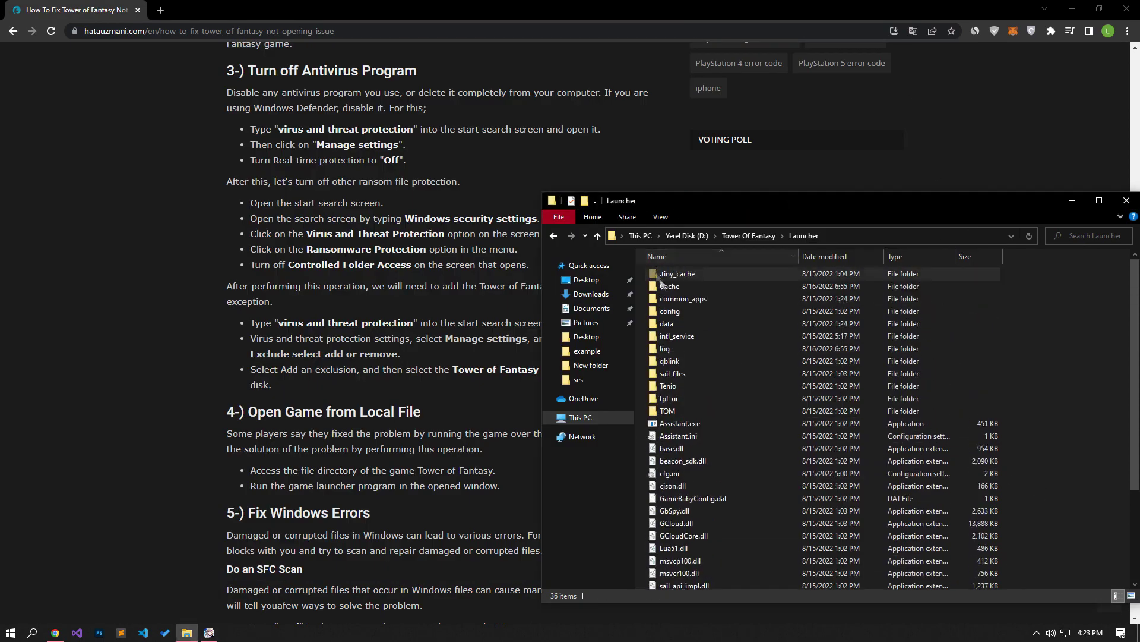
pyautogui.doubleClick(675, 287)
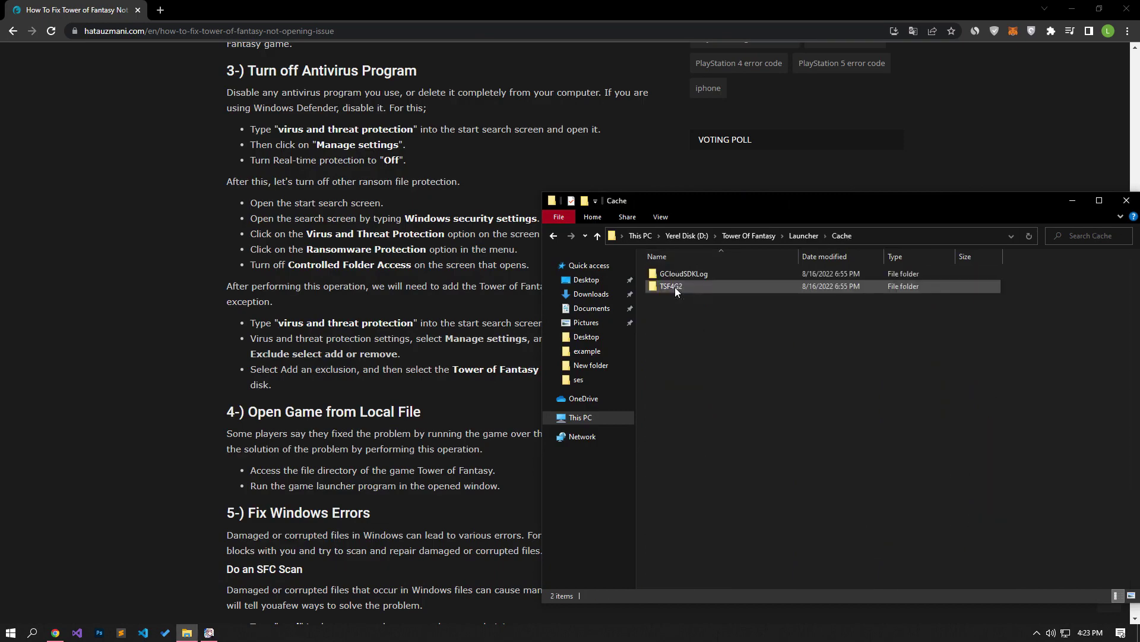
pyautogui.hotkey('ctrl', 'a')
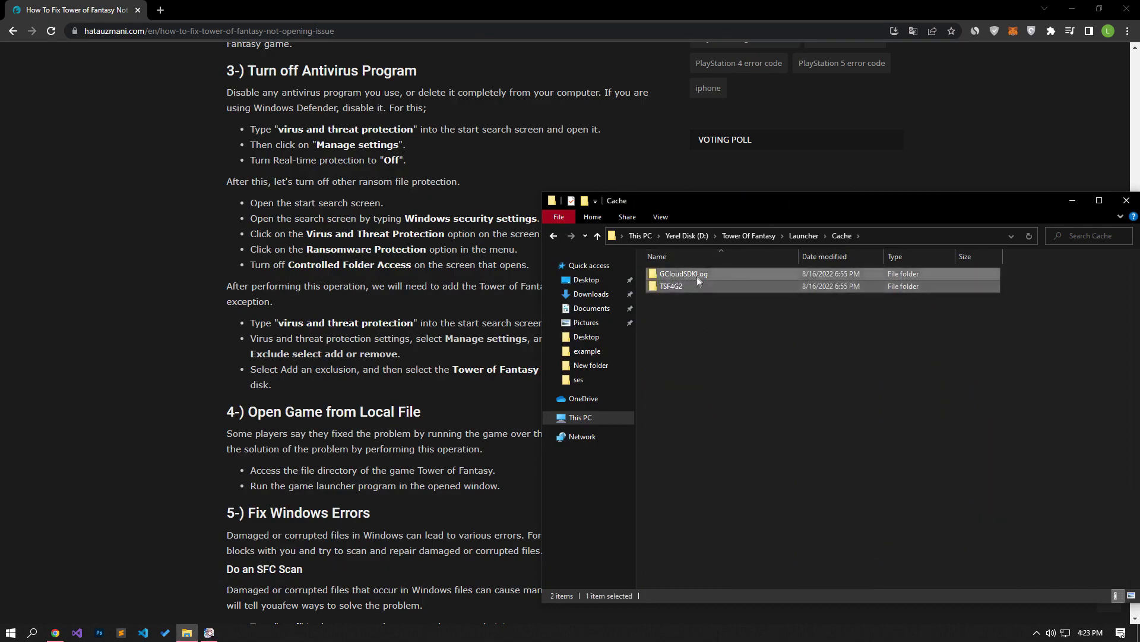
pyautogui.rightClick(687, 282)
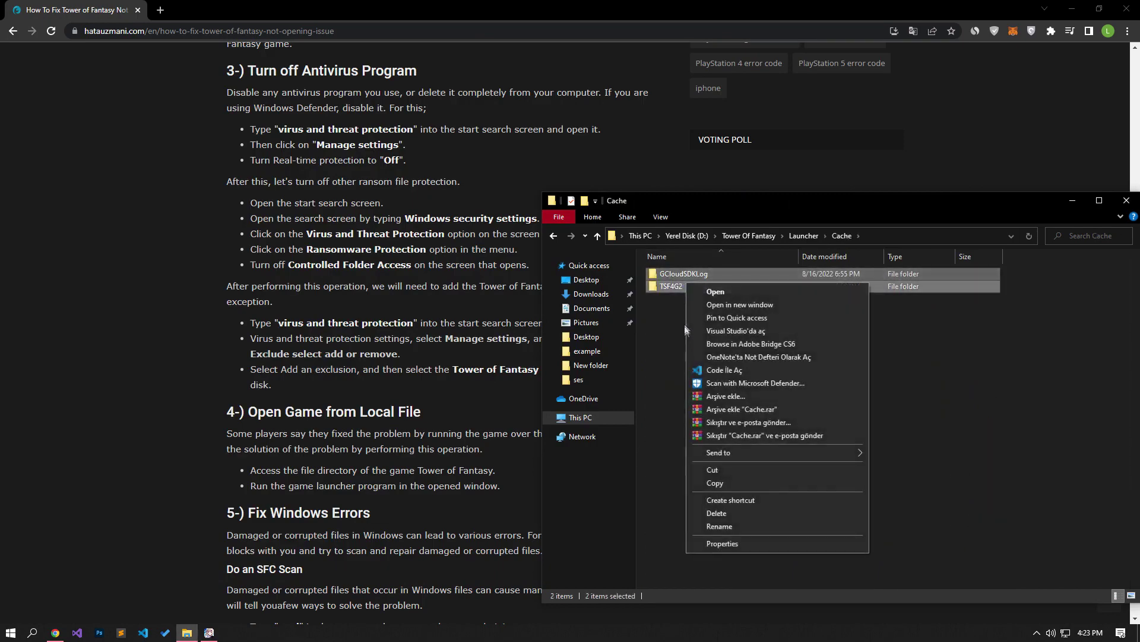
pyautogui.click(718, 513)
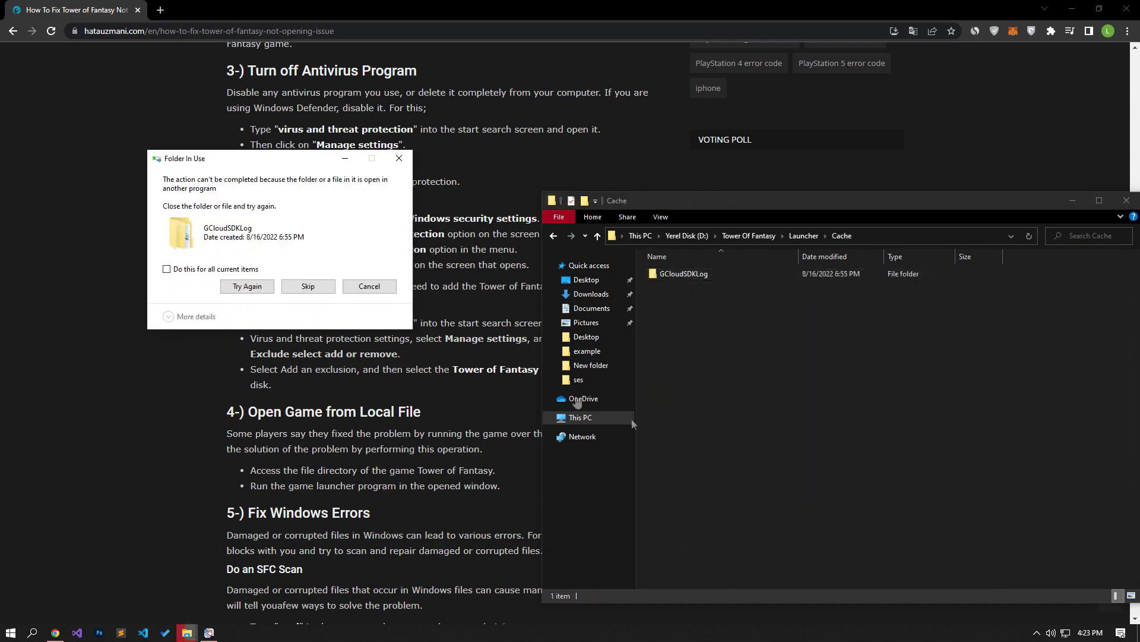
# - End tof_launcher.exe in Task Manager and finish deleting GCloudSDKLog and TSF4G2
pyautogui.rightClick(362, 632)
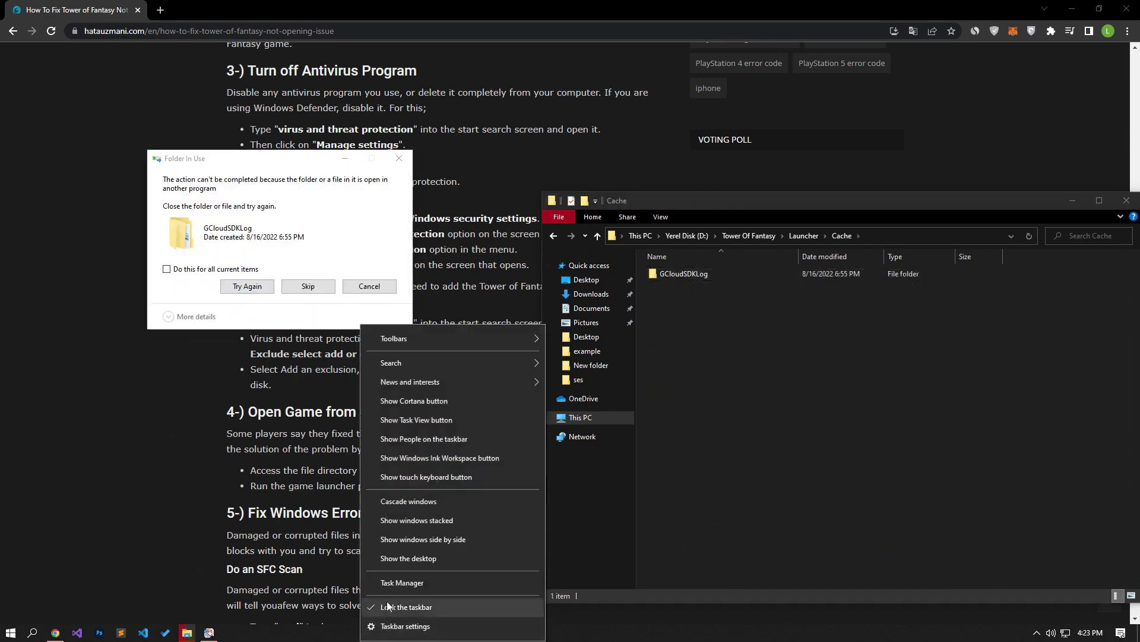
pyautogui.click(394, 583)
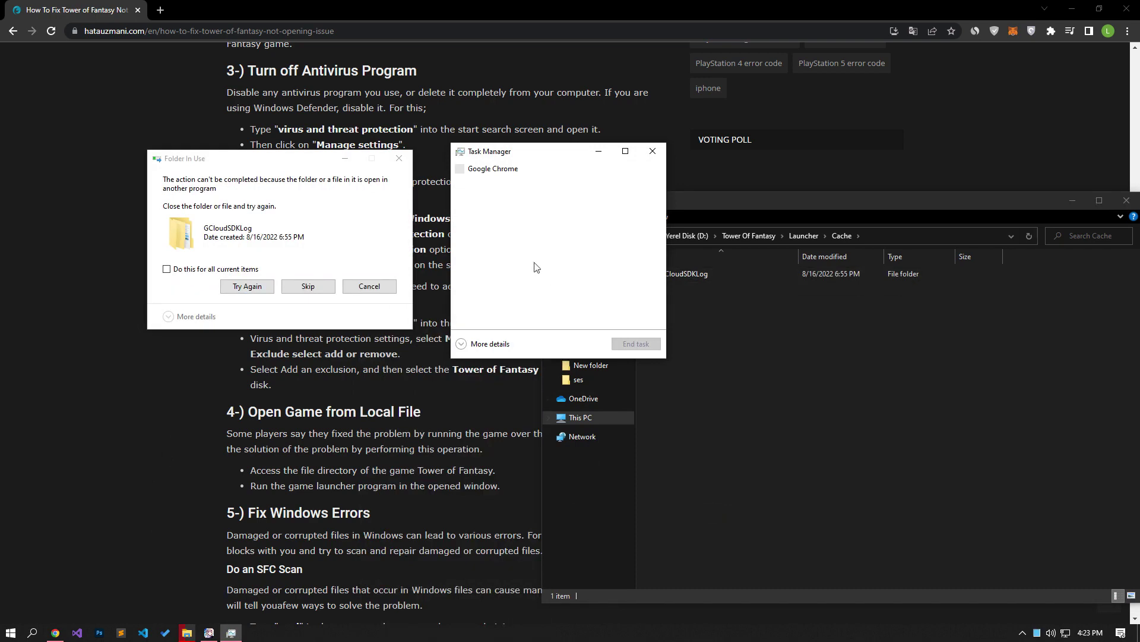
pyautogui.click(498, 186)
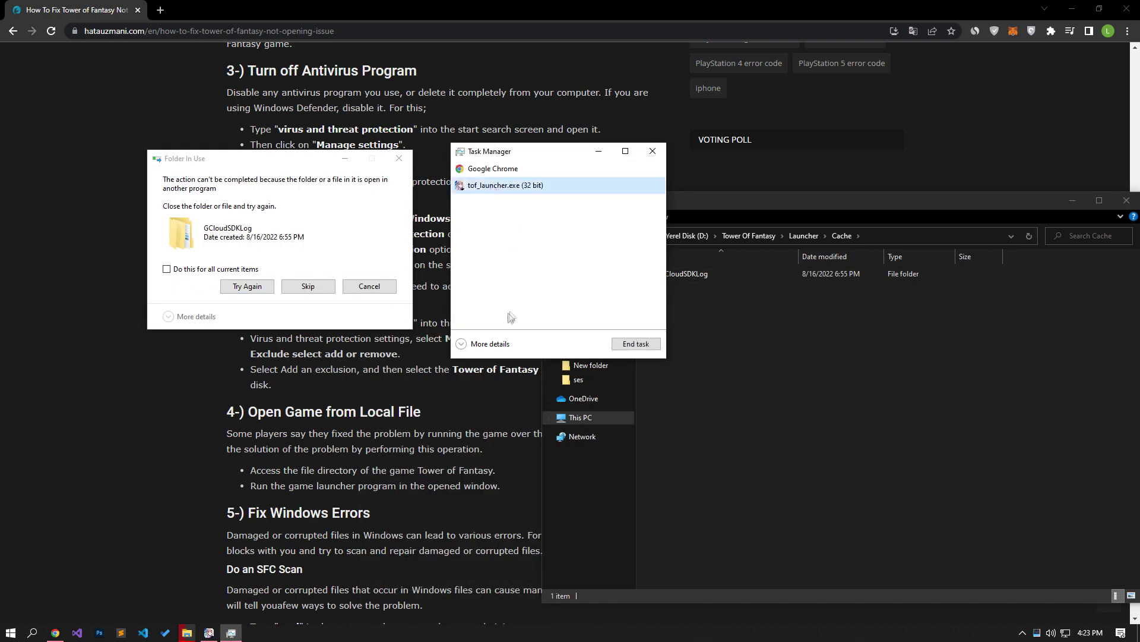
pyautogui.click(631, 350)
pyautogui.click(652, 150)
pyautogui.click(243, 269)
pyautogui.click(257, 291)
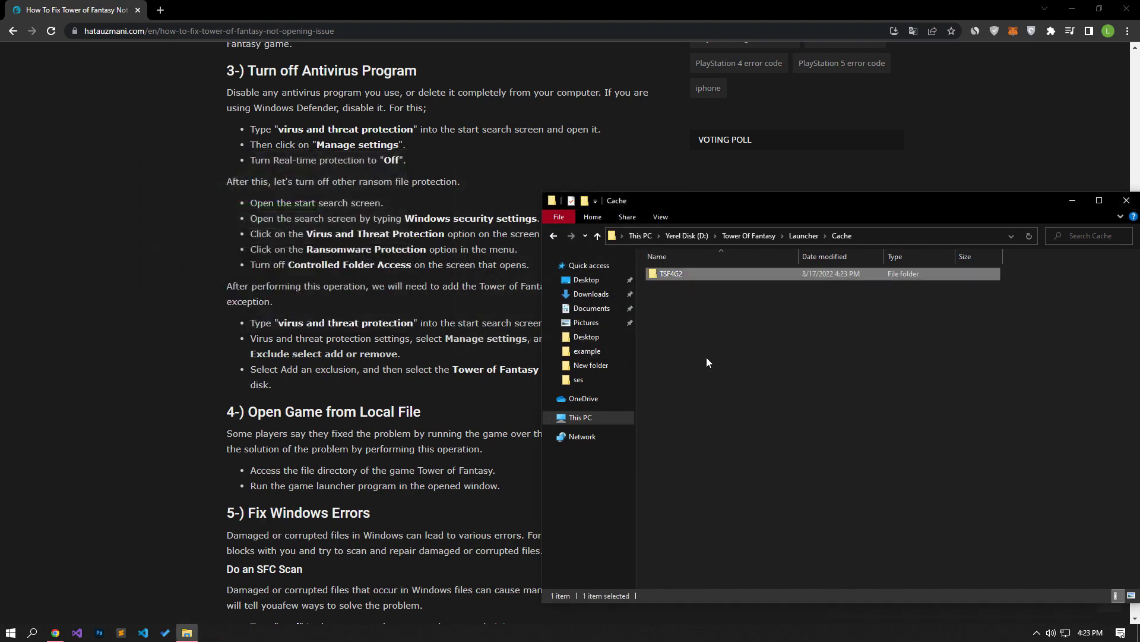
pyautogui.press('Delete')
# - Delete all five items in the Launcher's log folder
pyautogui.click(799, 236)
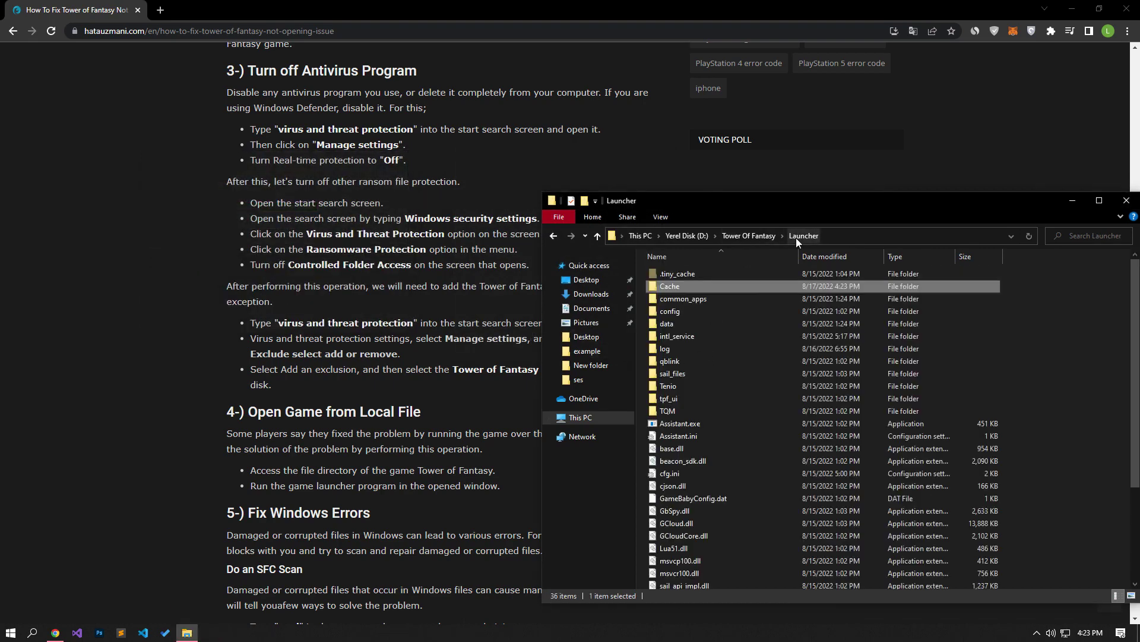
pyautogui.click(691, 350)
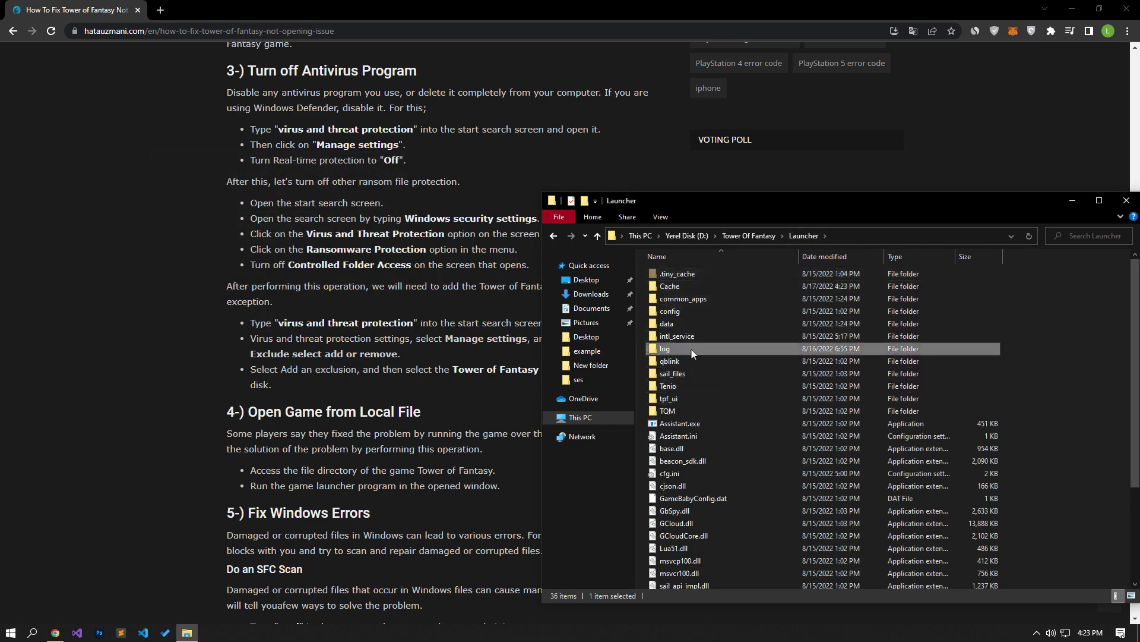
pyautogui.doubleClick(673, 346)
pyautogui.moveTo(673, 359); pyautogui.dragTo(699, 273)
pyautogui.rightClick(682, 313)
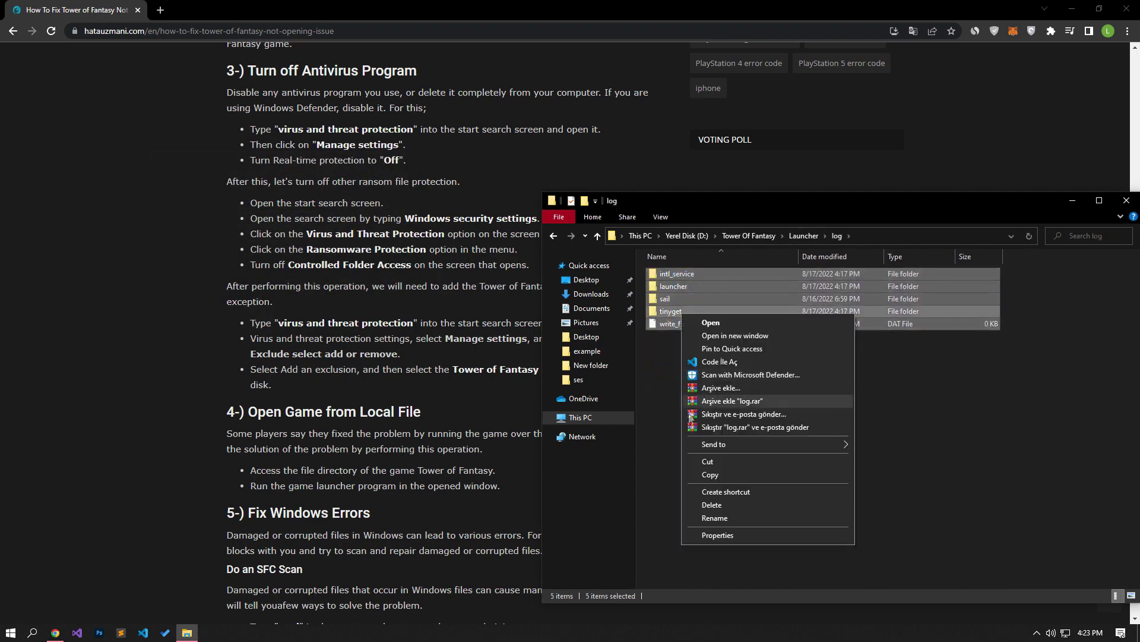
pyautogui.click(712, 505)
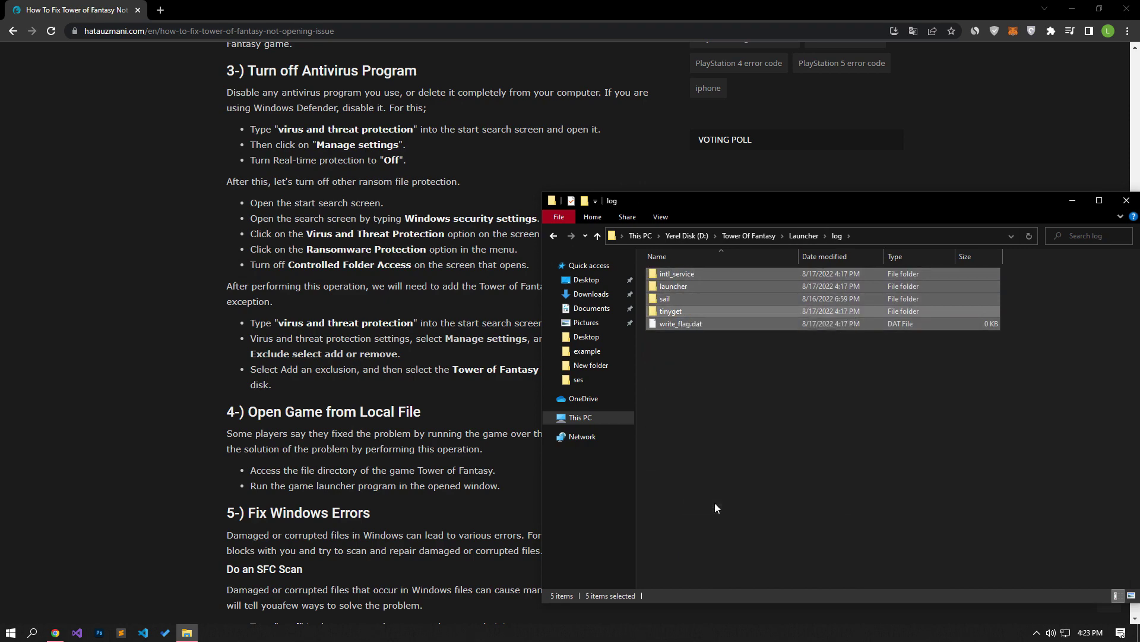
# - Start tof_launcher.exe again from the Launcher folder
pyautogui.click(803, 236)
pyautogui.scroll(-2, 713, 464)
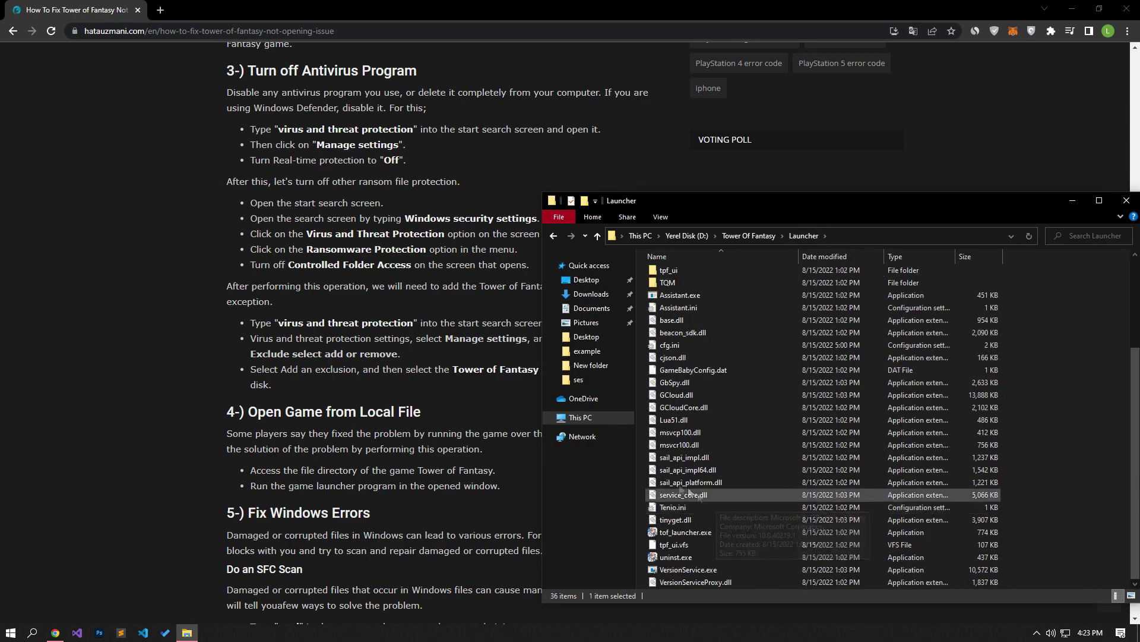
pyautogui.click(666, 533)
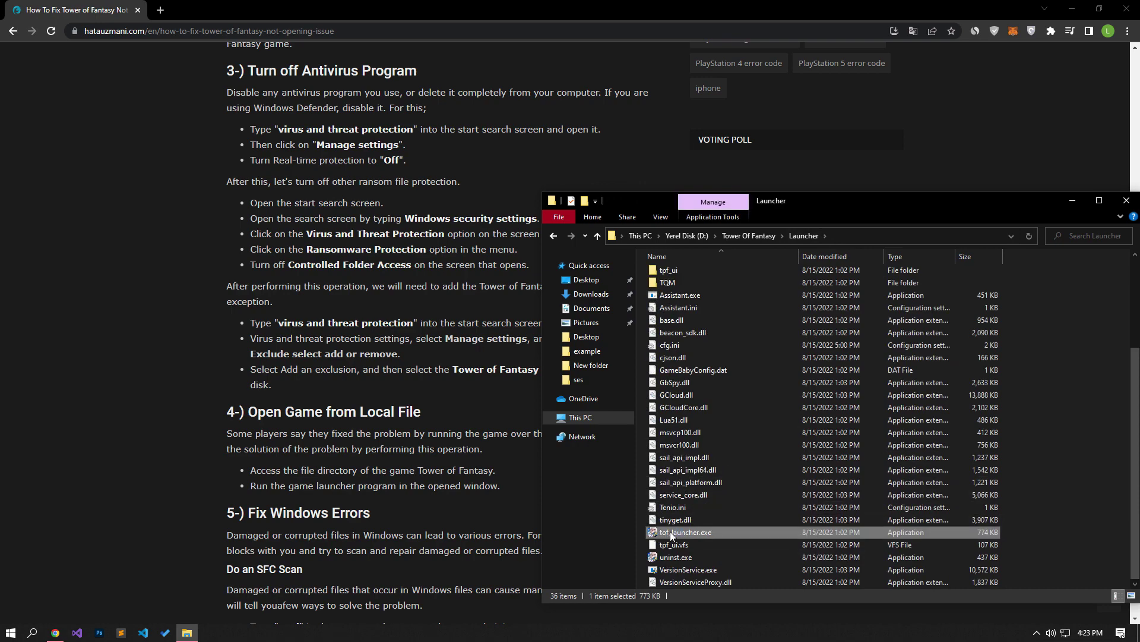
pyautogui.doubleClick(672, 533)
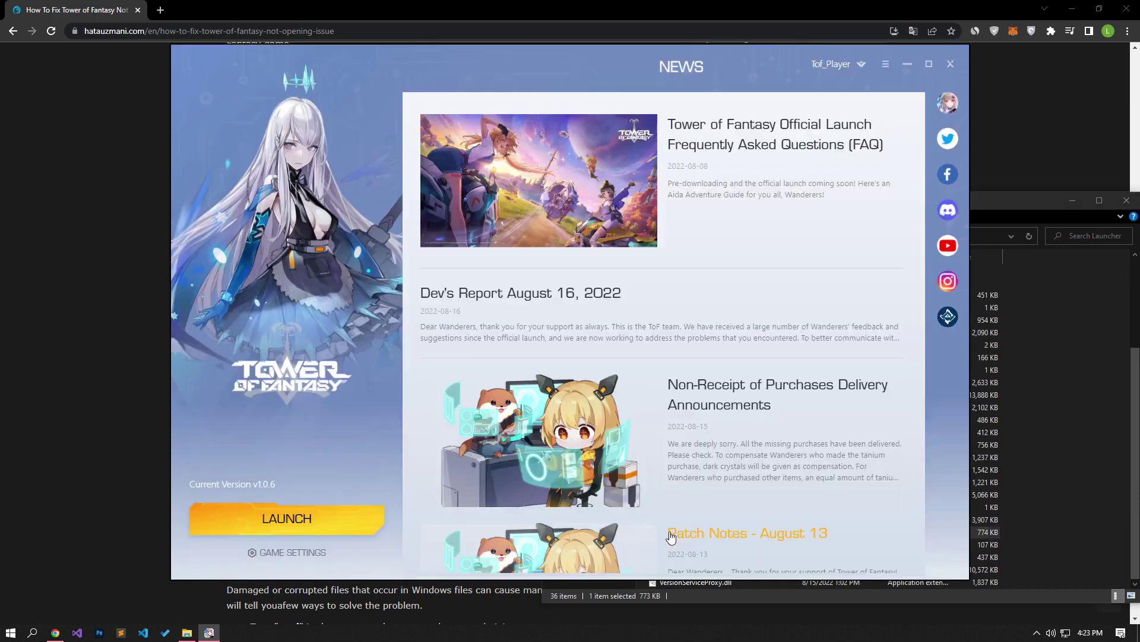
# - Run GAME SETTINGS > Repair, close the finished System Diagnosis, and return to Explorer
pyautogui.click(277, 553)
pyautogui.click(229, 506)
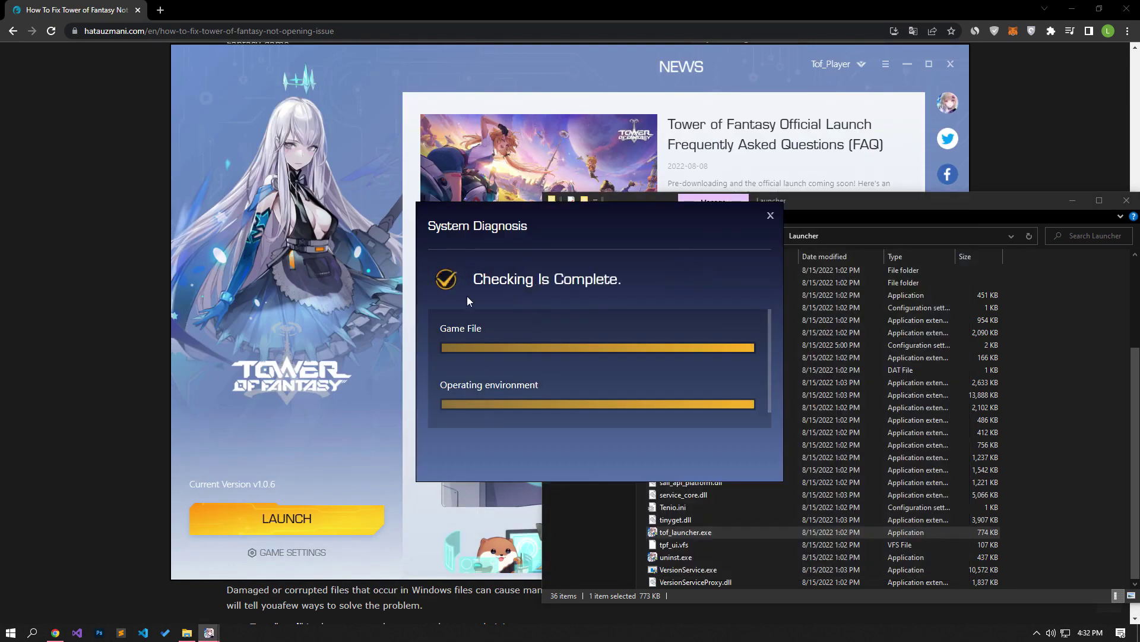
pyautogui.click(771, 217)
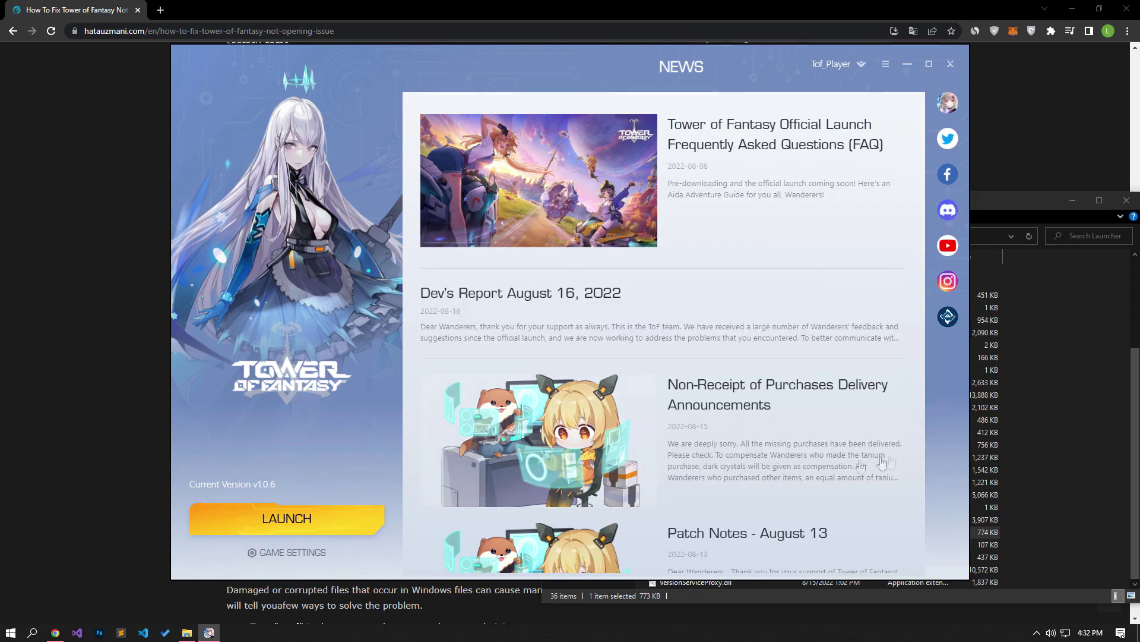
pyautogui.click(1022, 439)
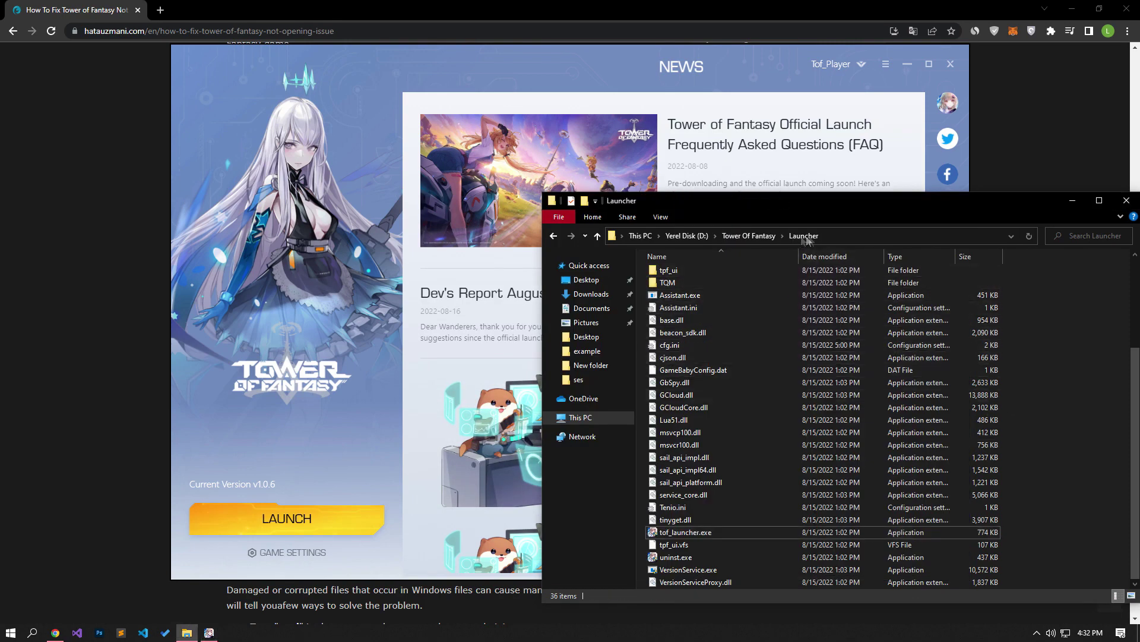
# - Navigate to Tower Of Fantasy\Engine\Extras\Redist\en-us
pyautogui.click(752, 237)
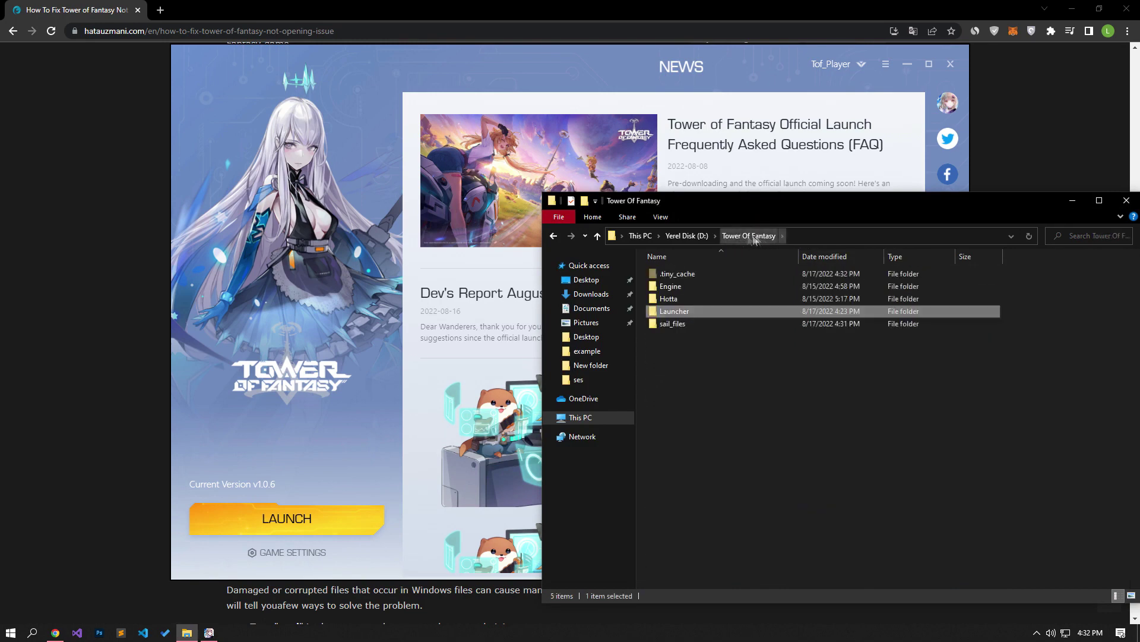
pyautogui.click(679, 298)
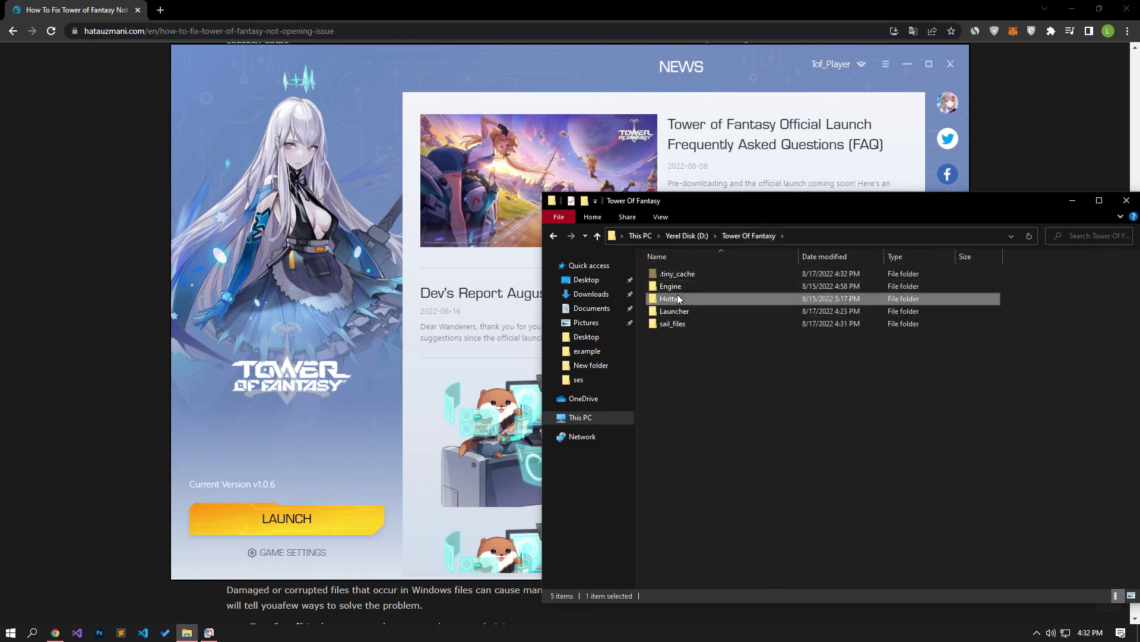
pyautogui.click(681, 288)
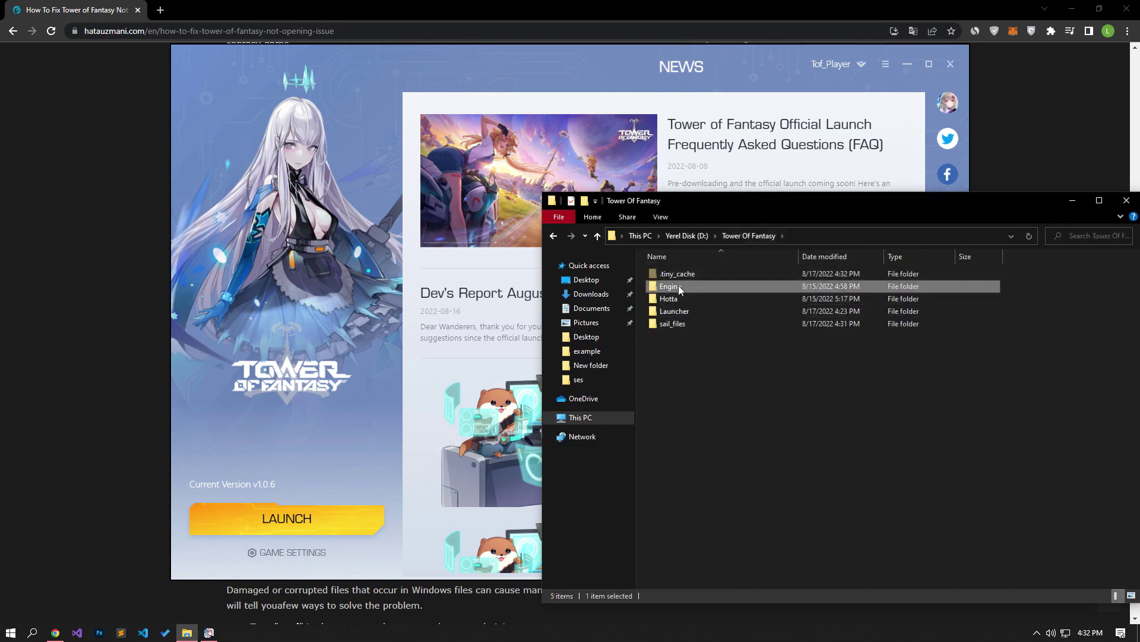
pyautogui.doubleClick(680, 288)
pyautogui.click(668, 301)
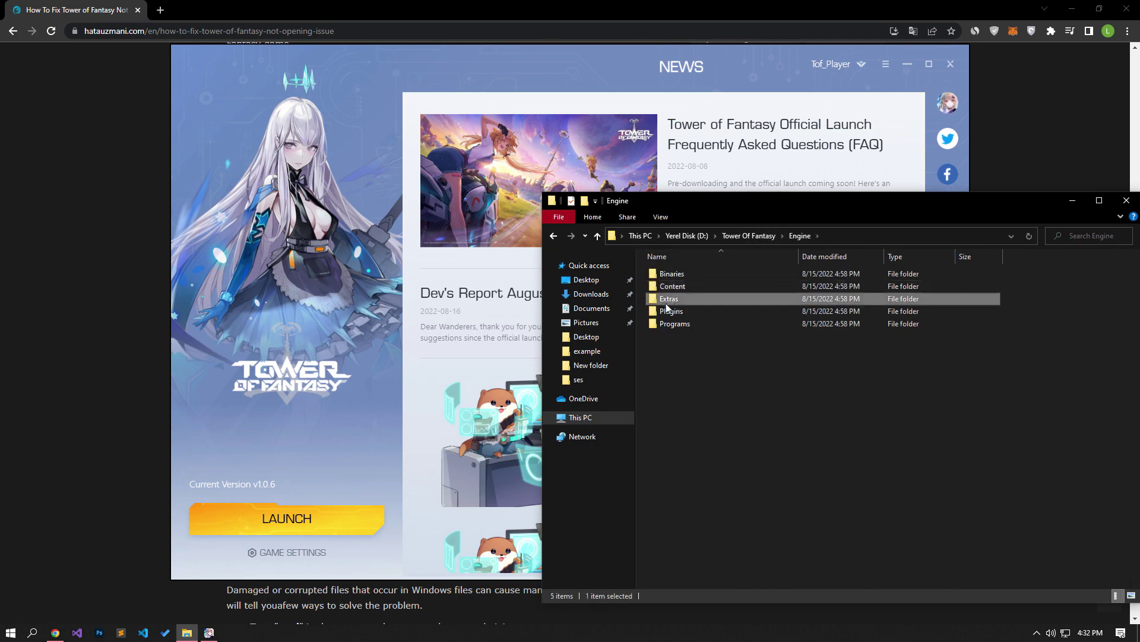
pyautogui.doubleClick(671, 301)
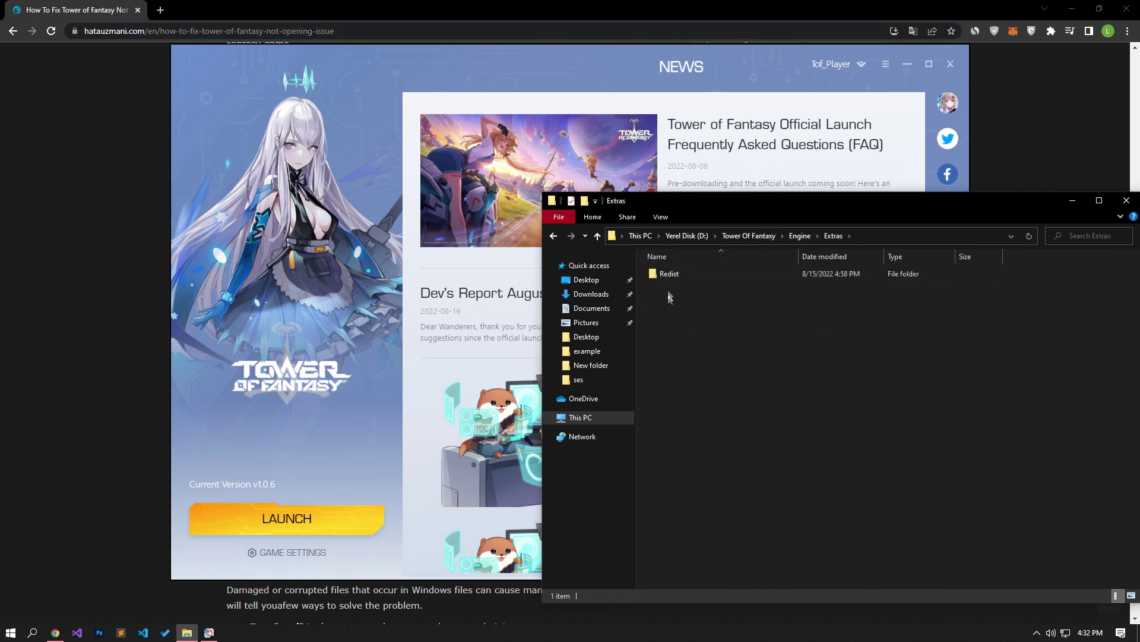
pyautogui.doubleClick(669, 274)
pyautogui.doubleClick(673, 274)
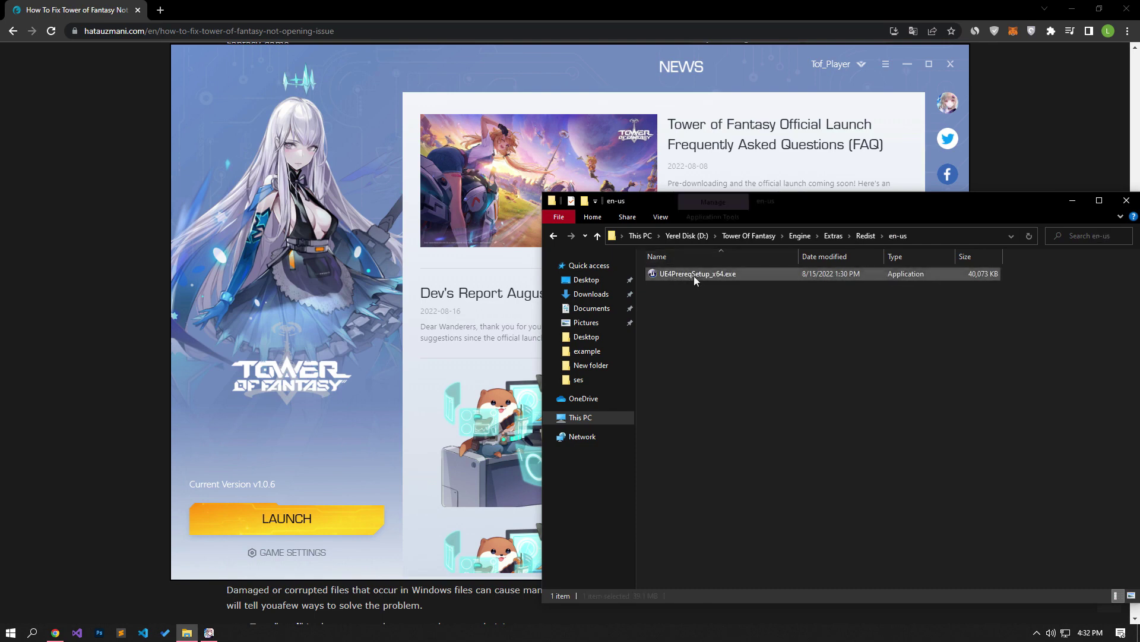
# - Install UE4 Prerequisites (x64) via UE4PrereqSetup_x64.exe, then return to the Tower Of Fantasy folder
pyautogui.doubleClick(695, 276)
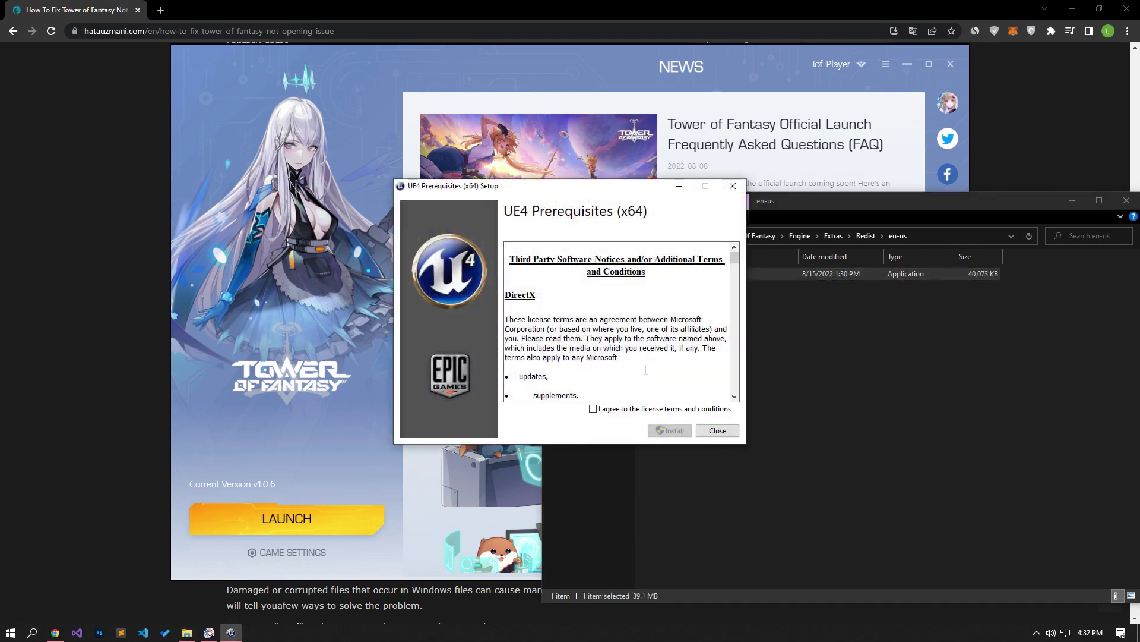
pyautogui.click(593, 409)
pyautogui.click(670, 430)
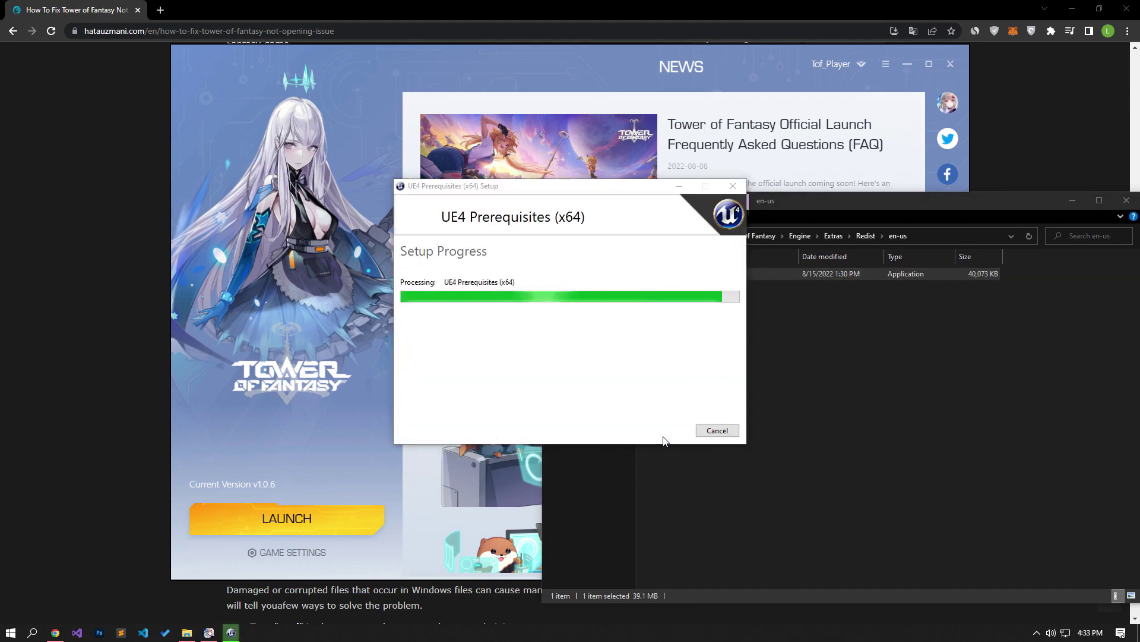
pyautogui.click(716, 430)
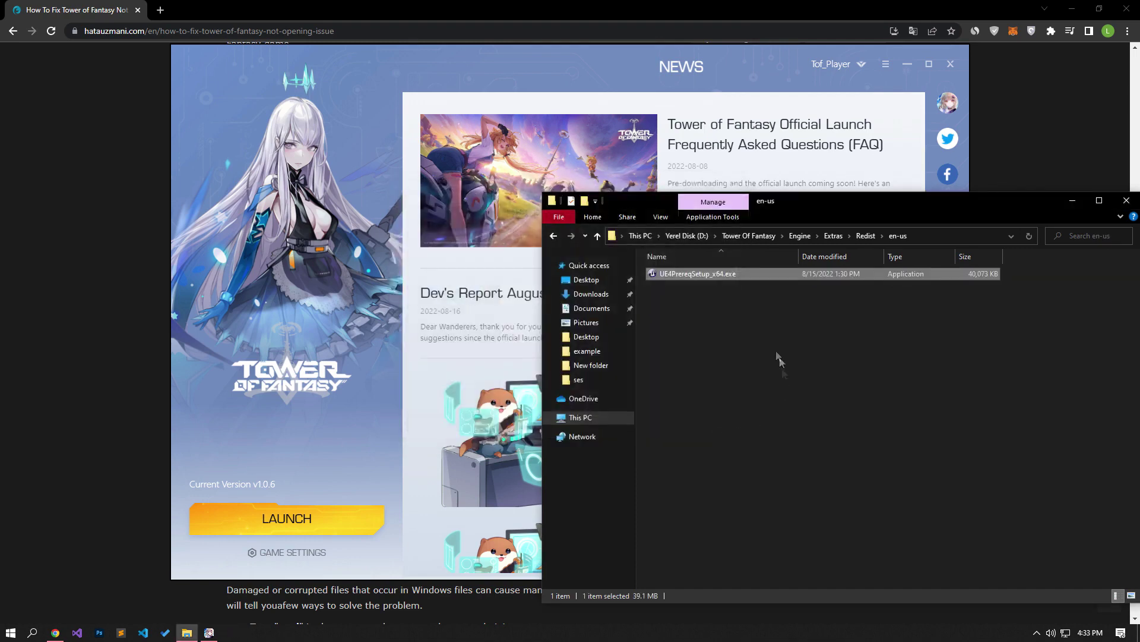
pyautogui.click(757, 235)
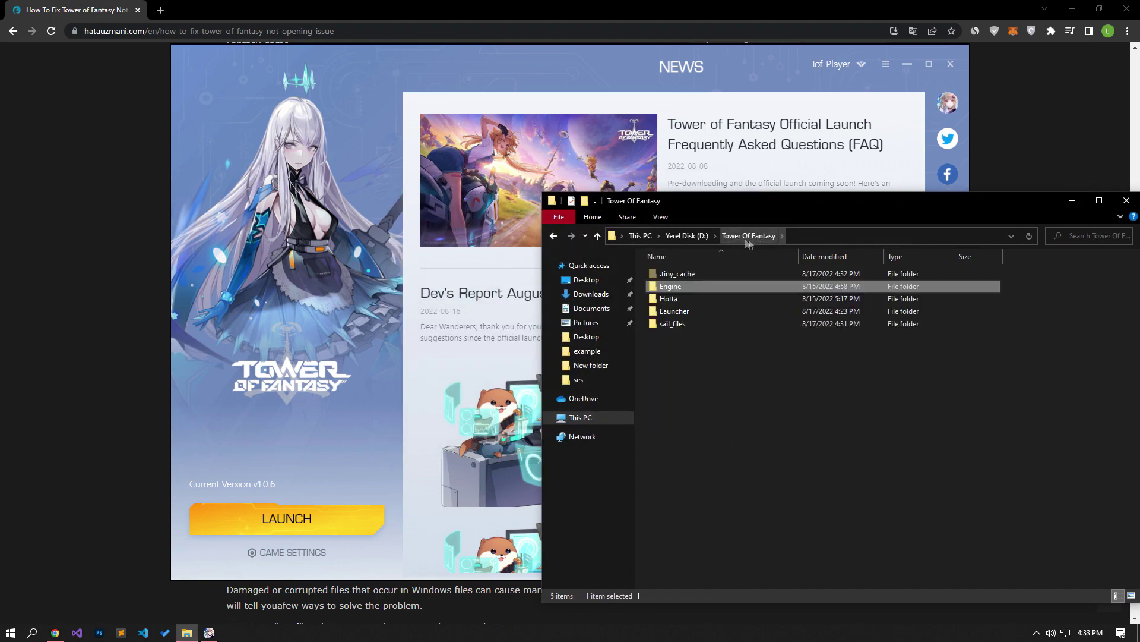
# - Open Hotta\Binaries\Win64 and locate QRSL.exe
pyautogui.doubleClick(682, 302)
pyautogui.click(673, 275)
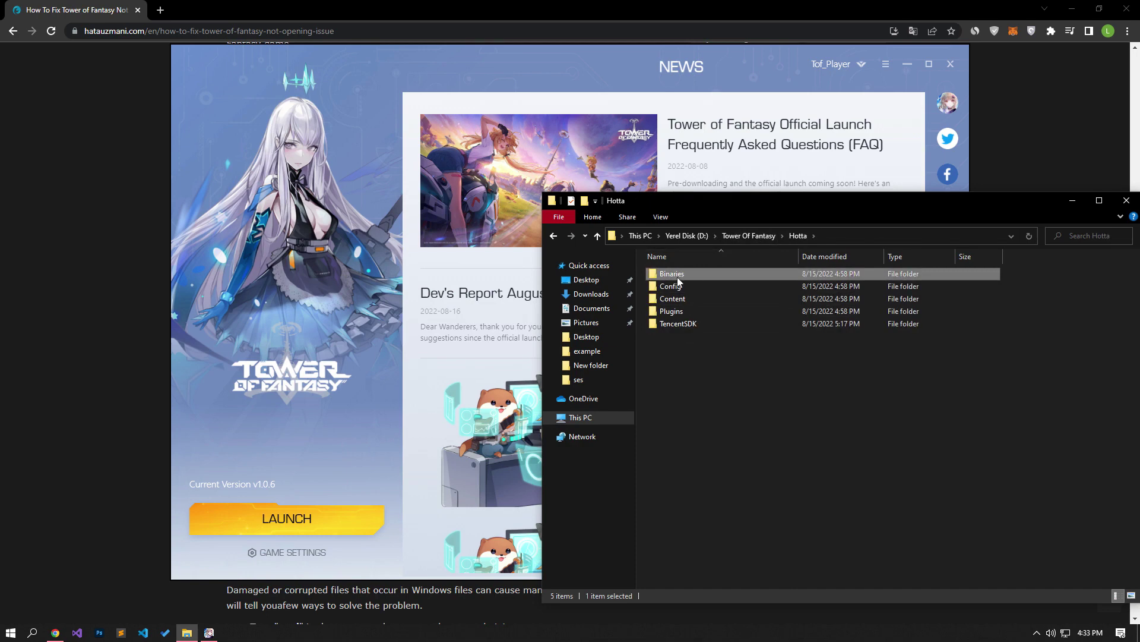
pyautogui.doubleClick(677, 277)
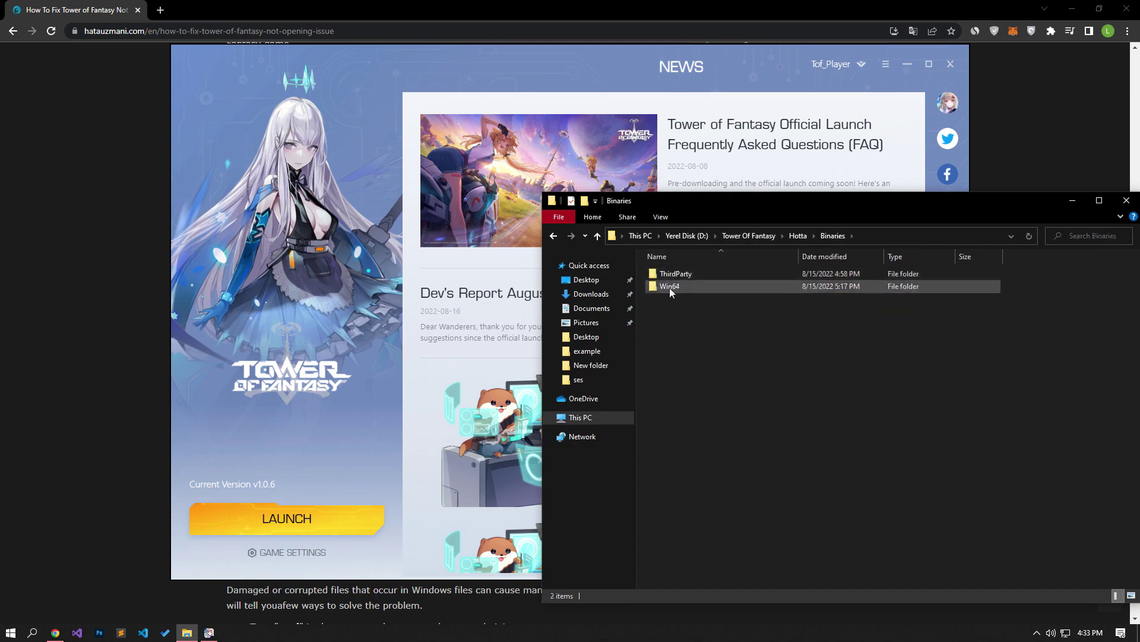
pyautogui.click(670, 287)
pyautogui.doubleClick(665, 289)
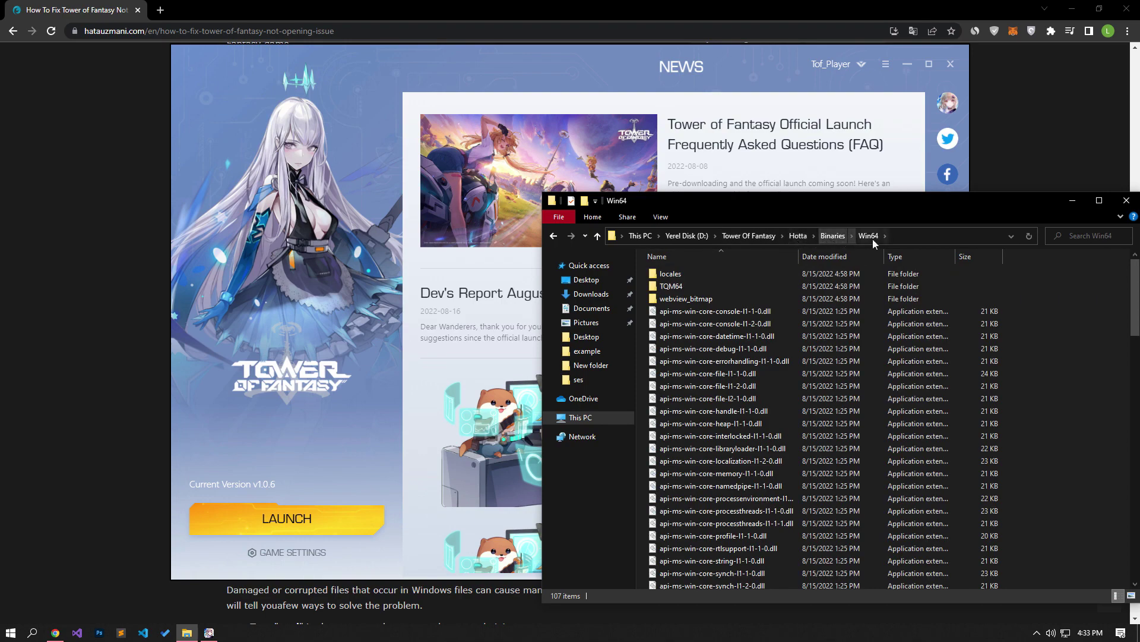
pyautogui.scroll(-10, 747, 428)
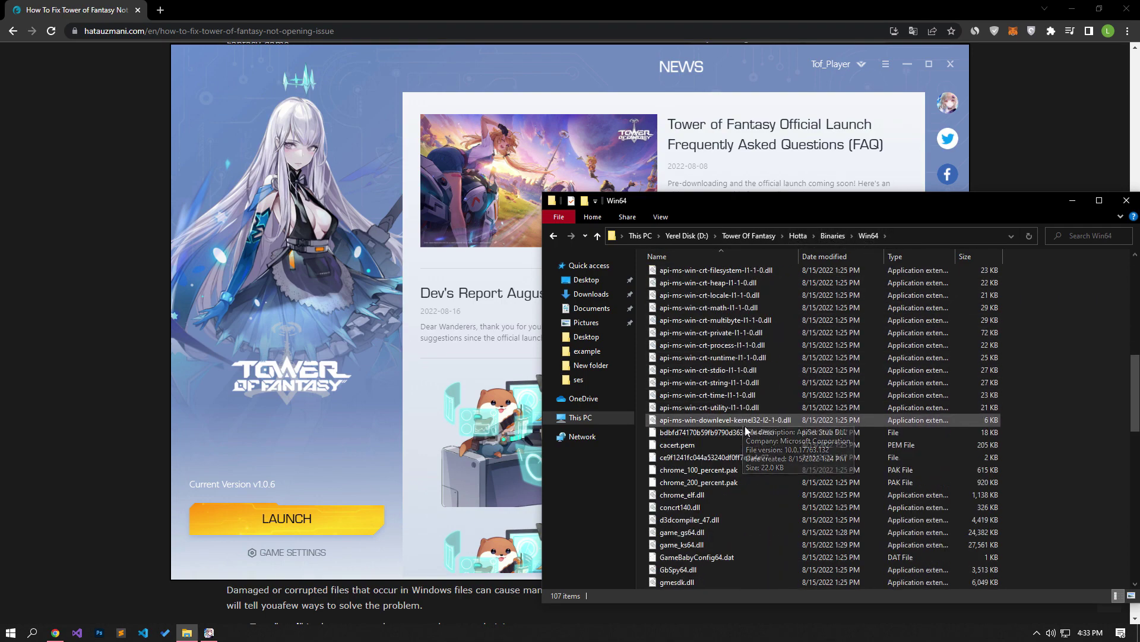
pyautogui.scroll(-13, 747, 429)
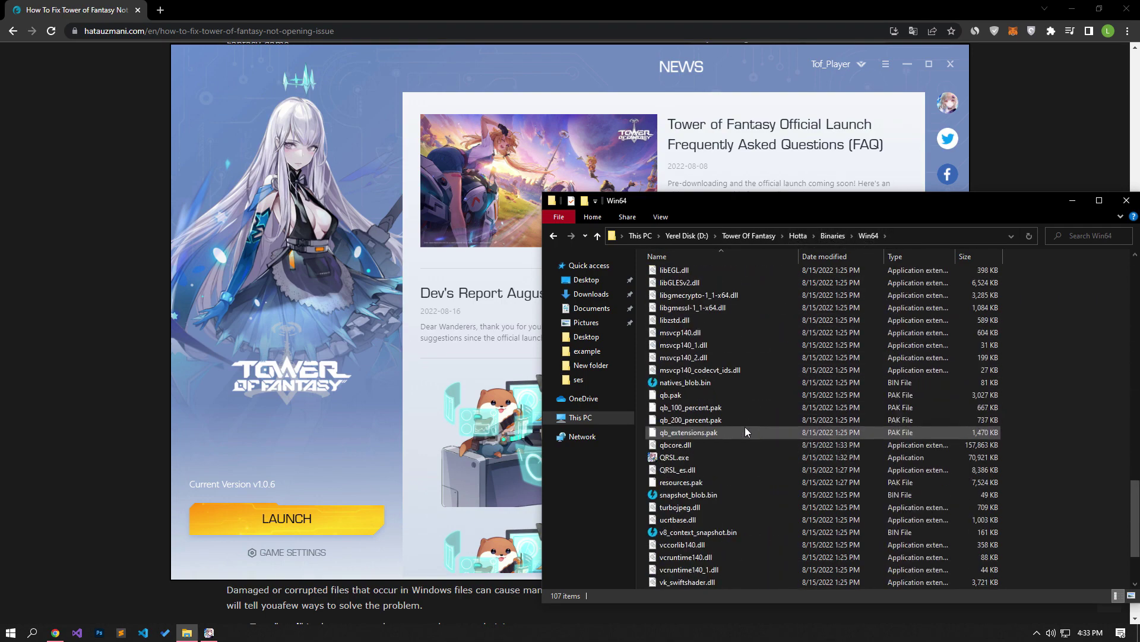
pyautogui.click(681, 459)
pyautogui.doubleClick(695, 457)
# - Set QRSL.exe to Windows 8 compatibility mode with fullscreen optimizations disabled, and apply
pyautogui.rightClick(695, 457)
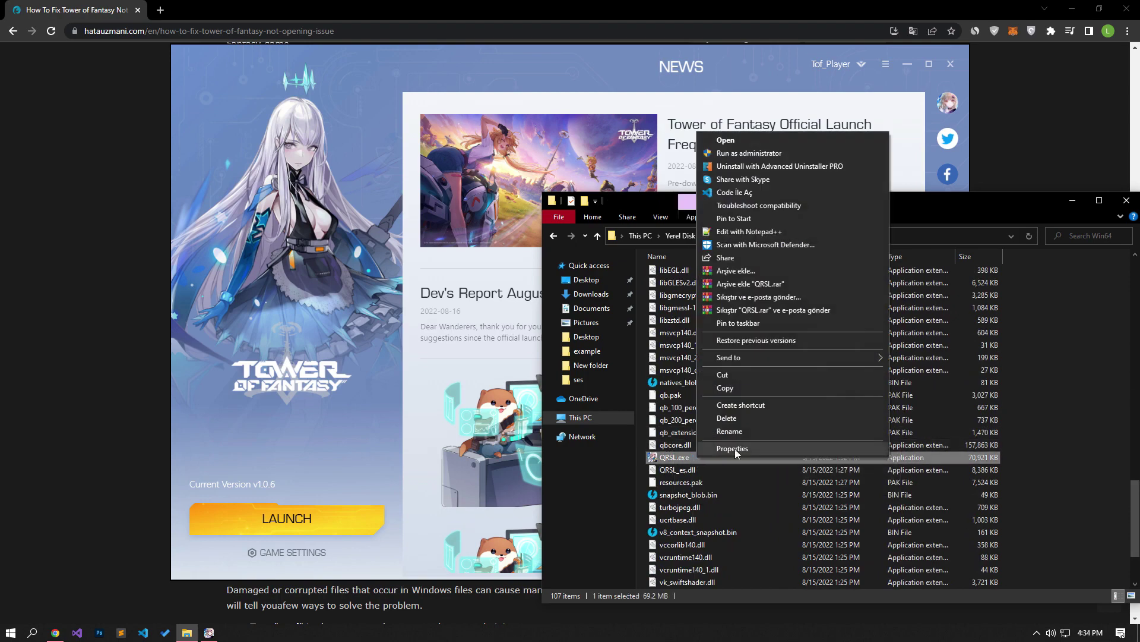
pyautogui.click(736, 455)
pyautogui.click(806, 335)
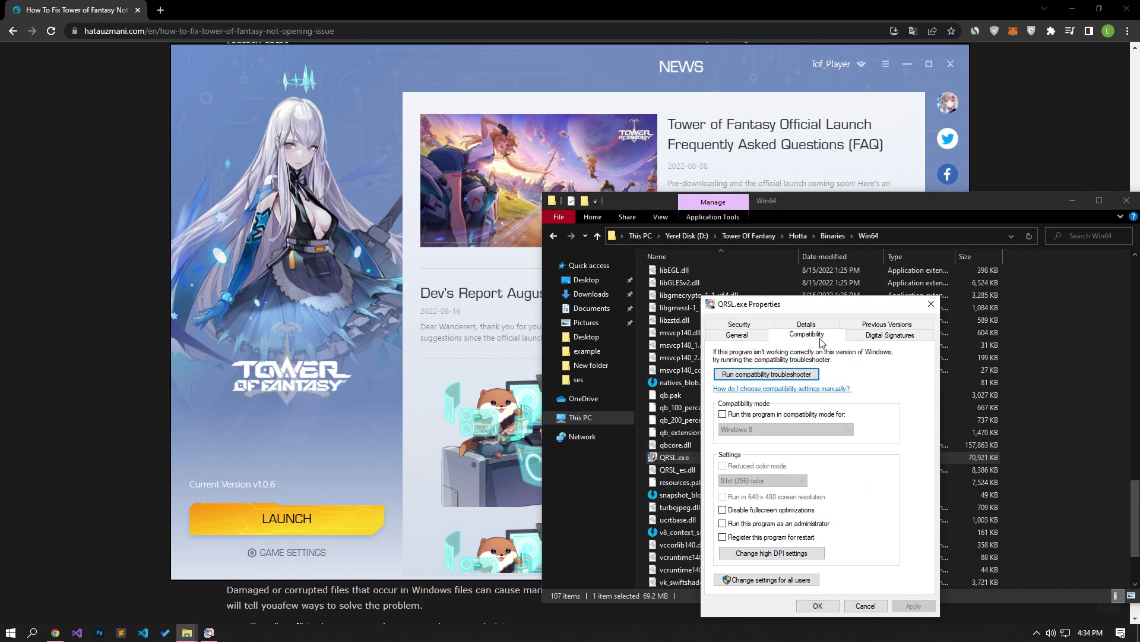
pyautogui.click(761, 416)
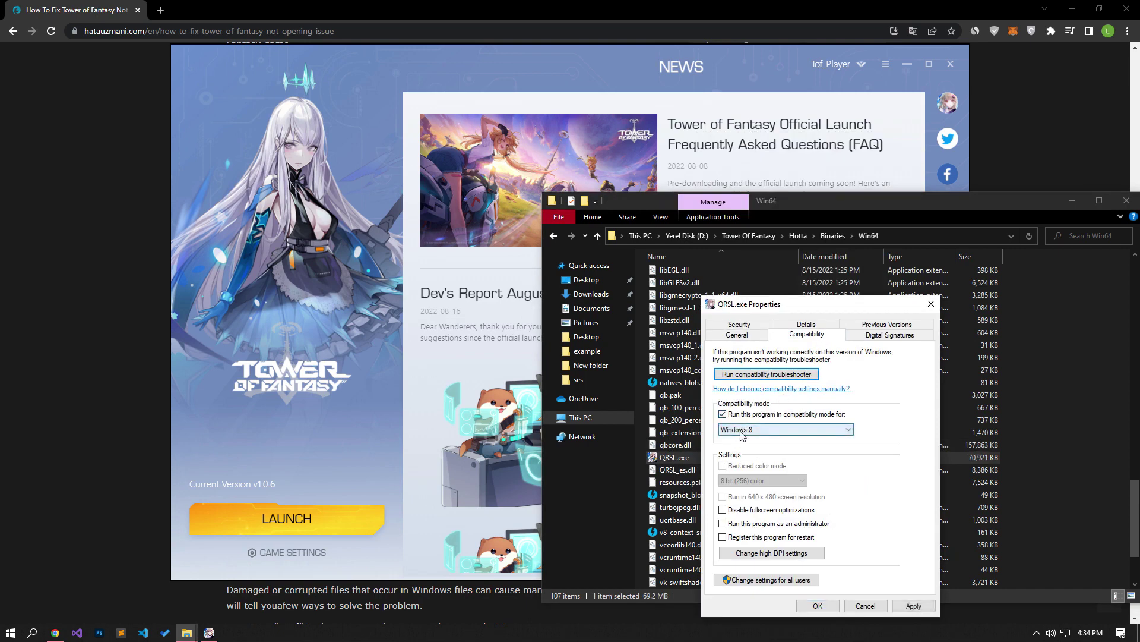
pyautogui.click(728, 511)
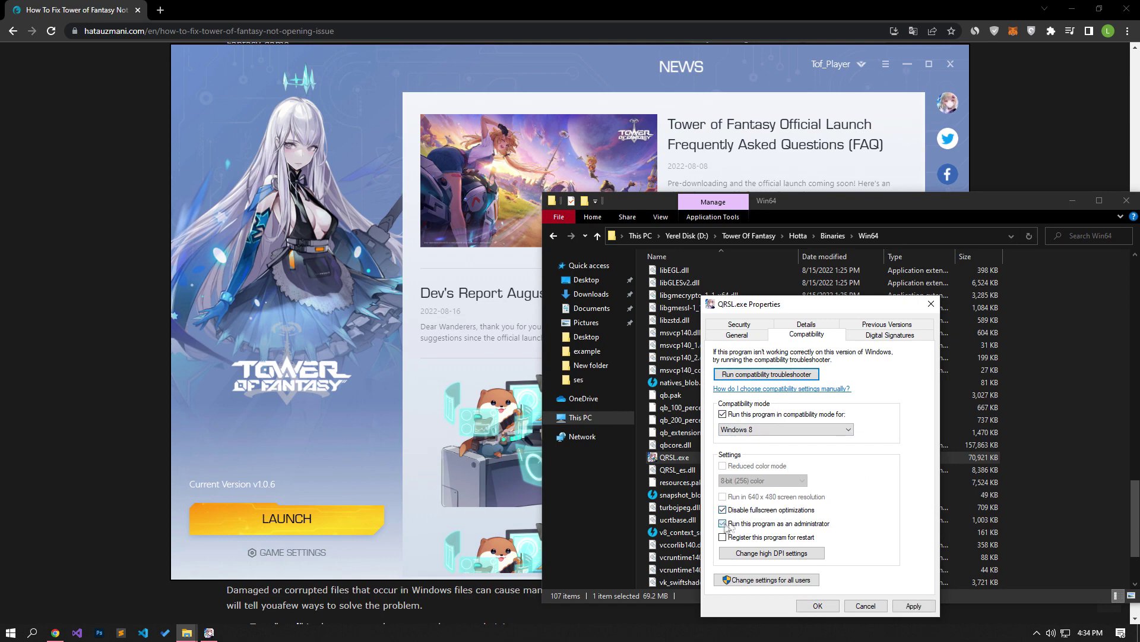
pyautogui.click(904, 606)
pyautogui.click(833, 605)
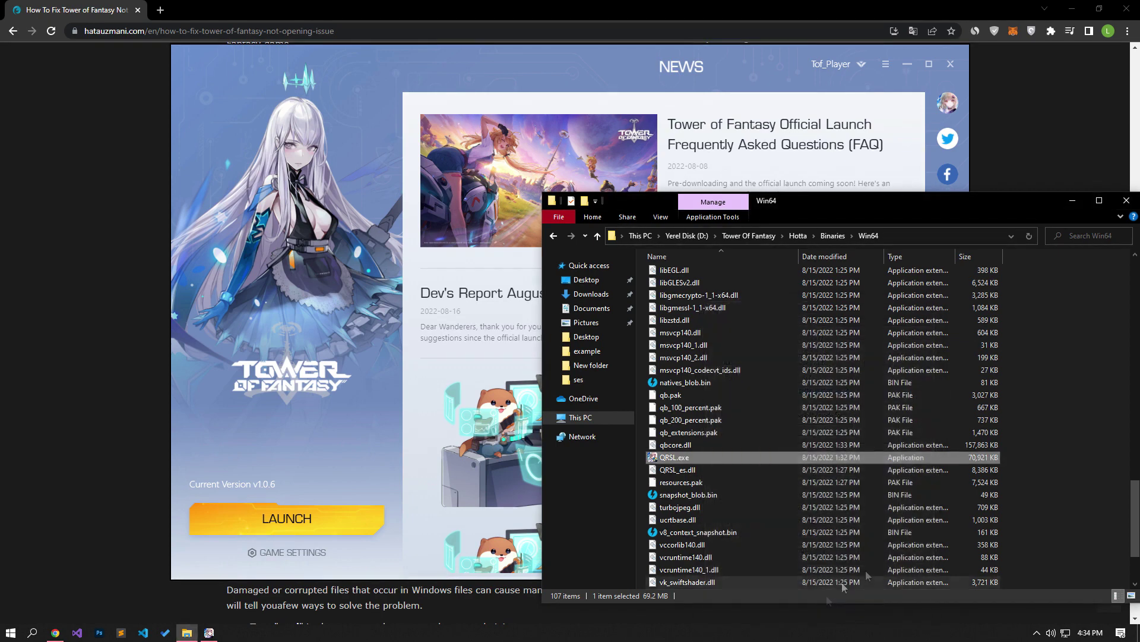
# - Minimize Explorer, bring the fix article in Chrome to the front, and open the forum link in a new tab
pyautogui.click(1077, 205)
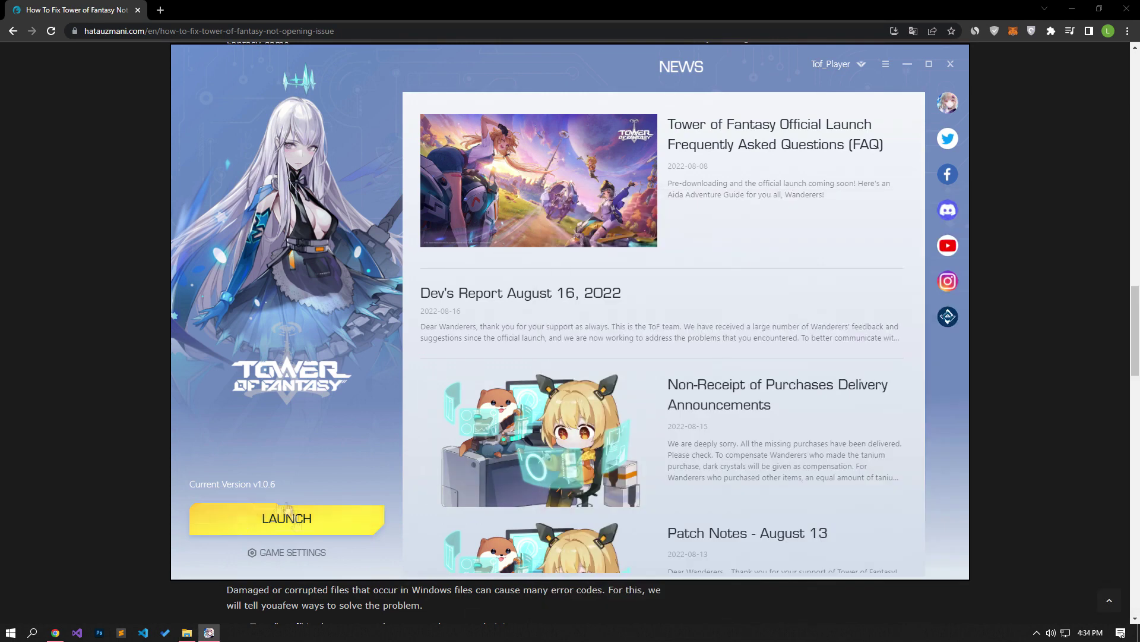
pyautogui.scroll(-5, 91, 447)
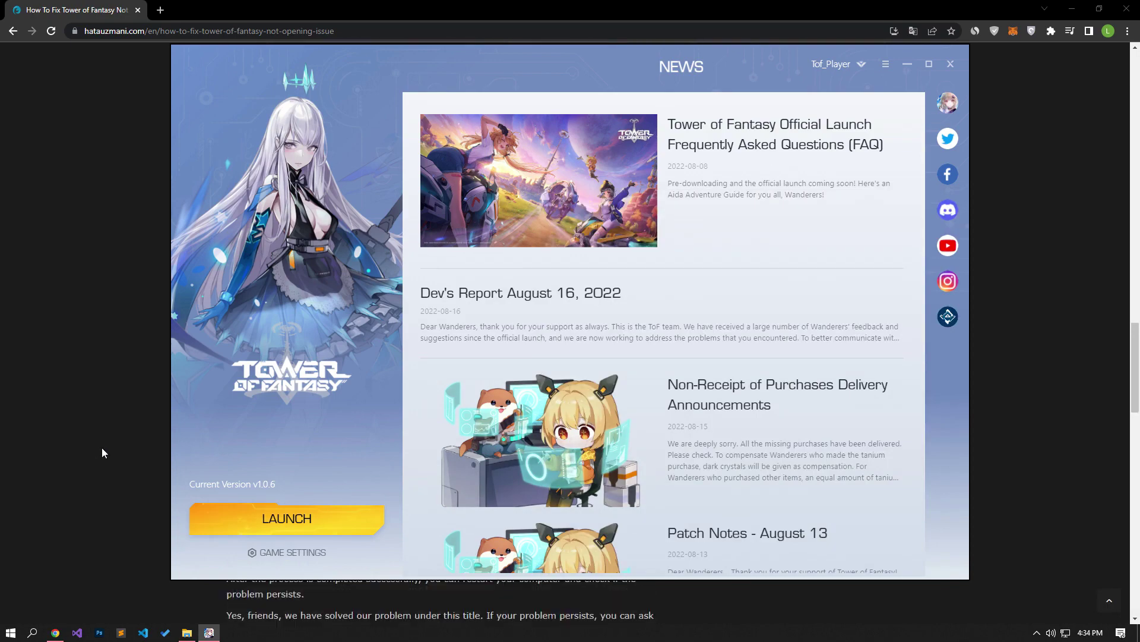
pyautogui.click(102, 448)
pyautogui.middleClick(463, 572)
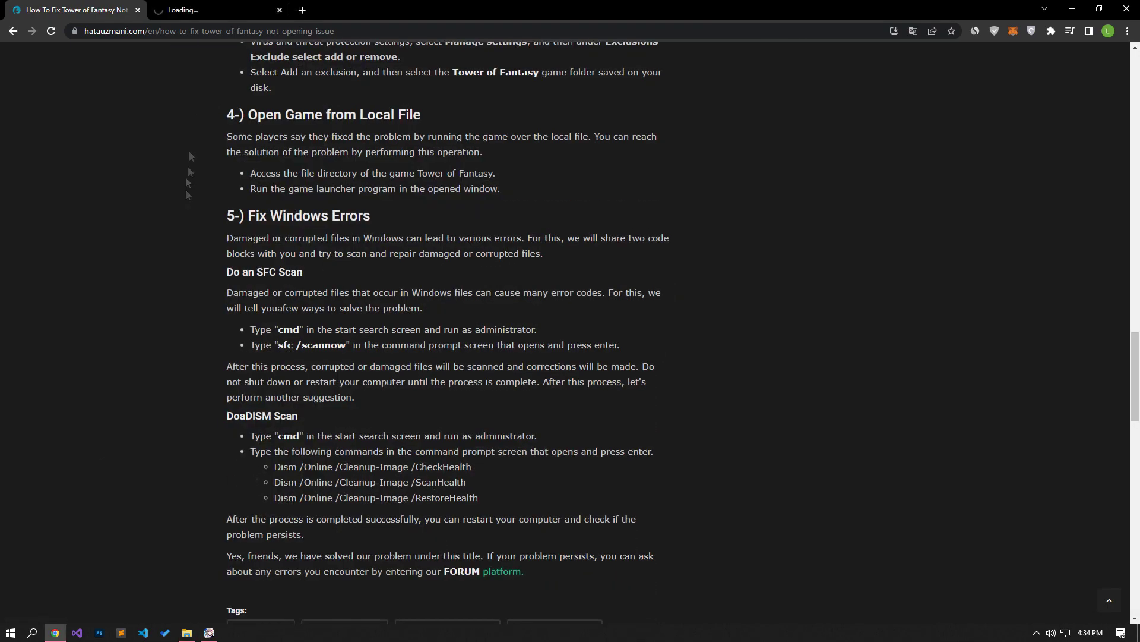
# - Switch to the Hata Uzmani Forum tab and start a new thread to pick its section
pyautogui.click(186, 9)
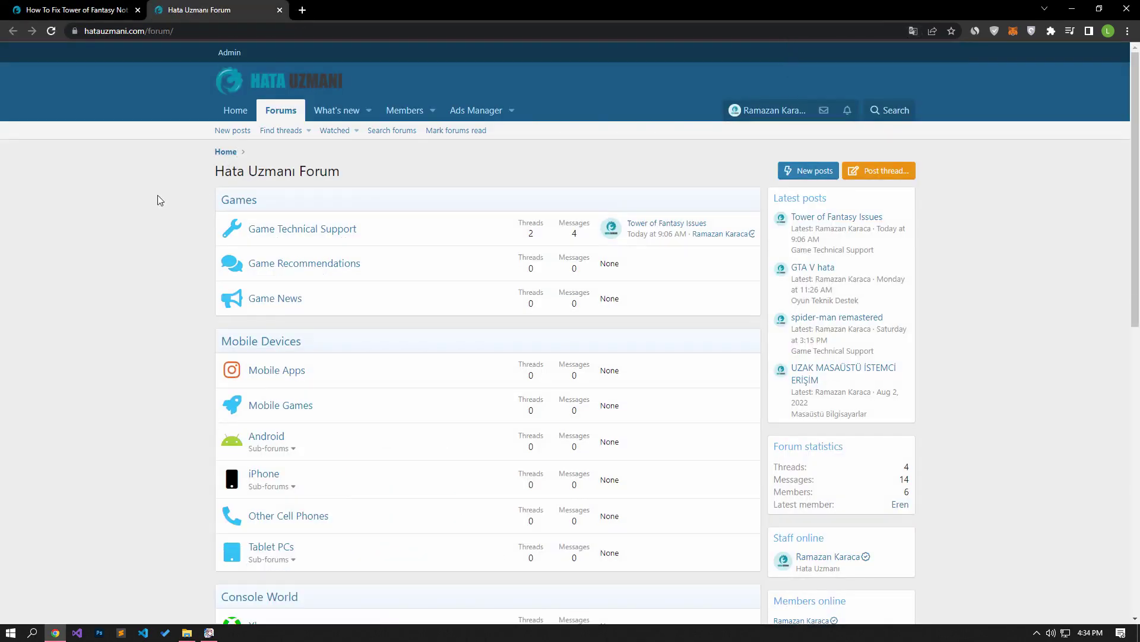
pyautogui.click(874, 172)
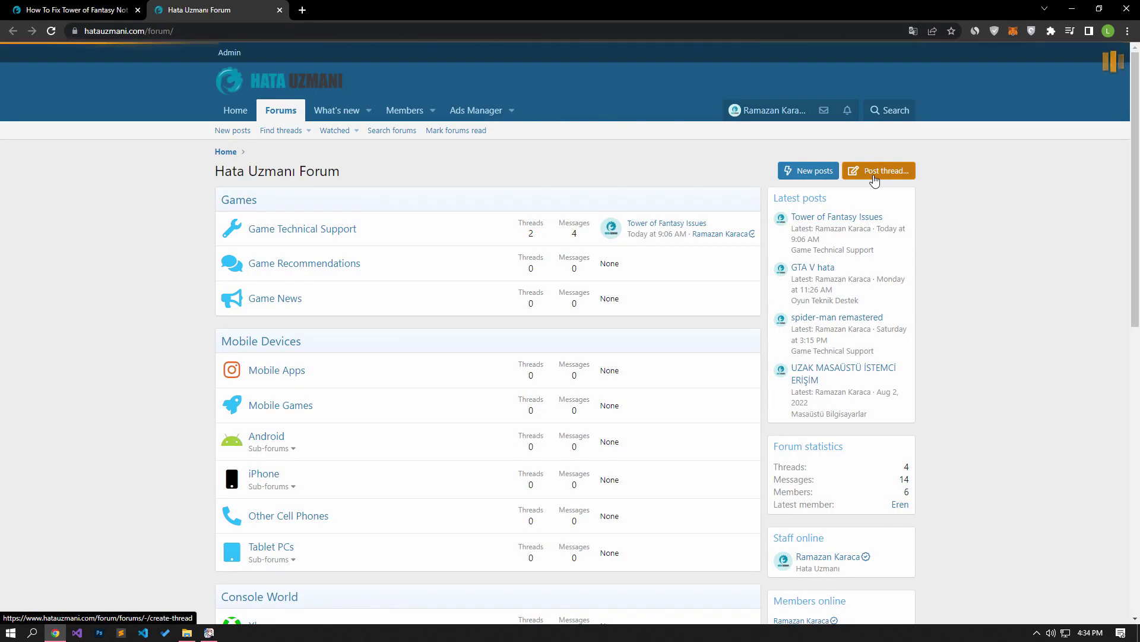